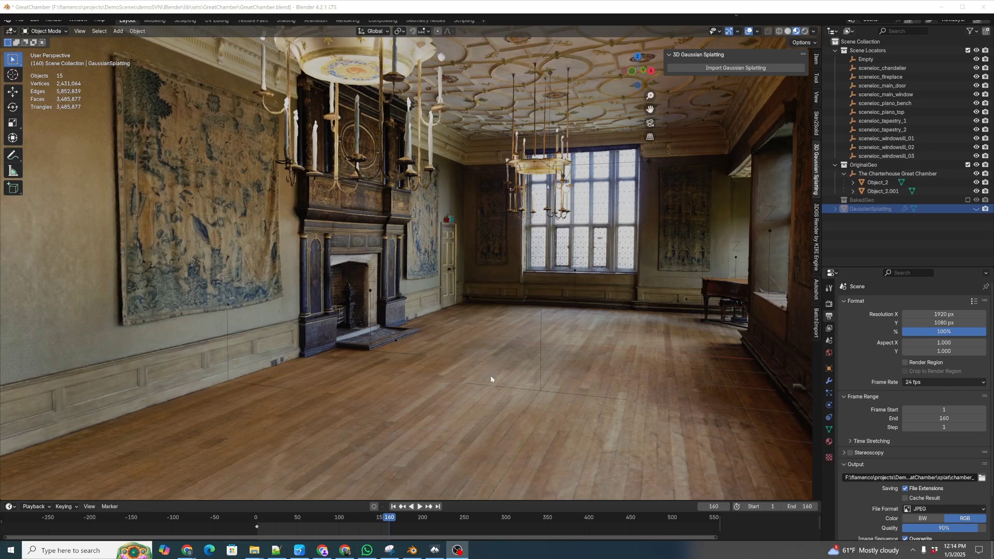
Show the GaussianSplatting object to compare it with the original geometry, hide it again and delete it from the scene.
middle_click_drag(486, 376, 571, 316)
scroll(519, 345, "up", 1)
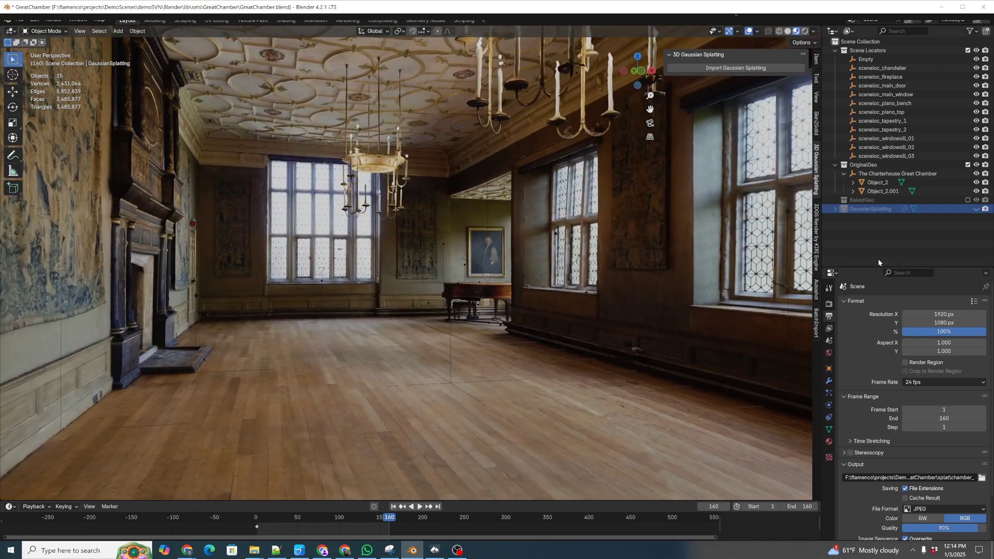
left_click(975, 208)
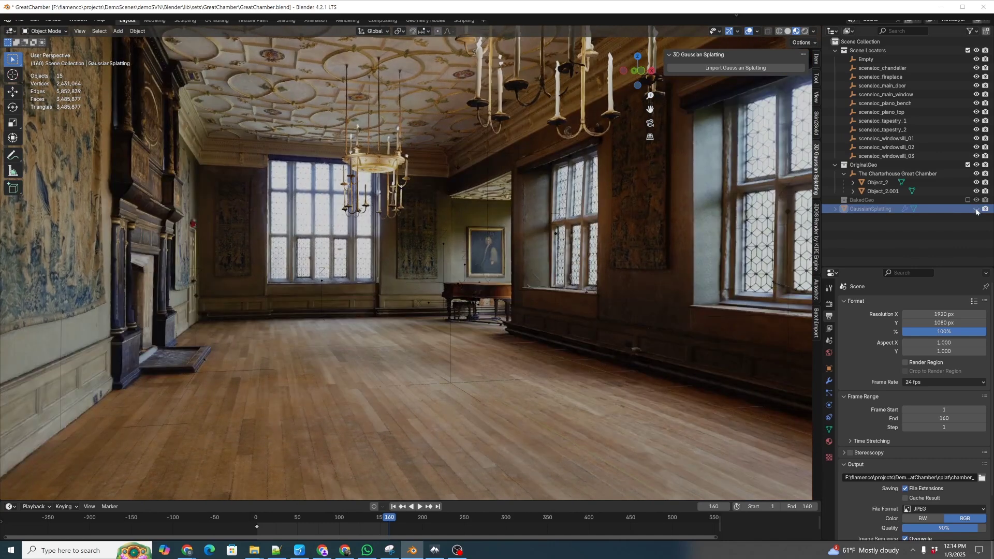
left_click(975, 208)
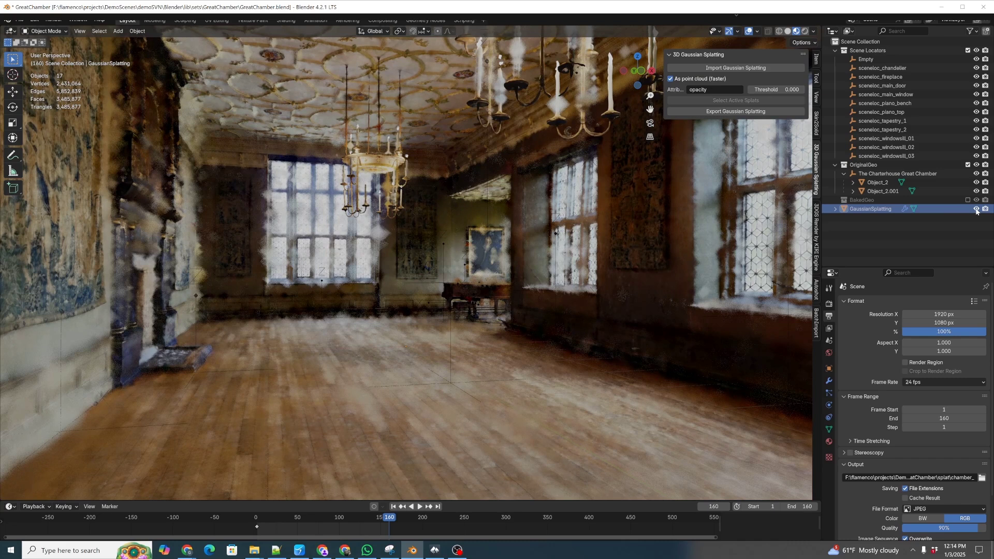
left_click(976, 209)
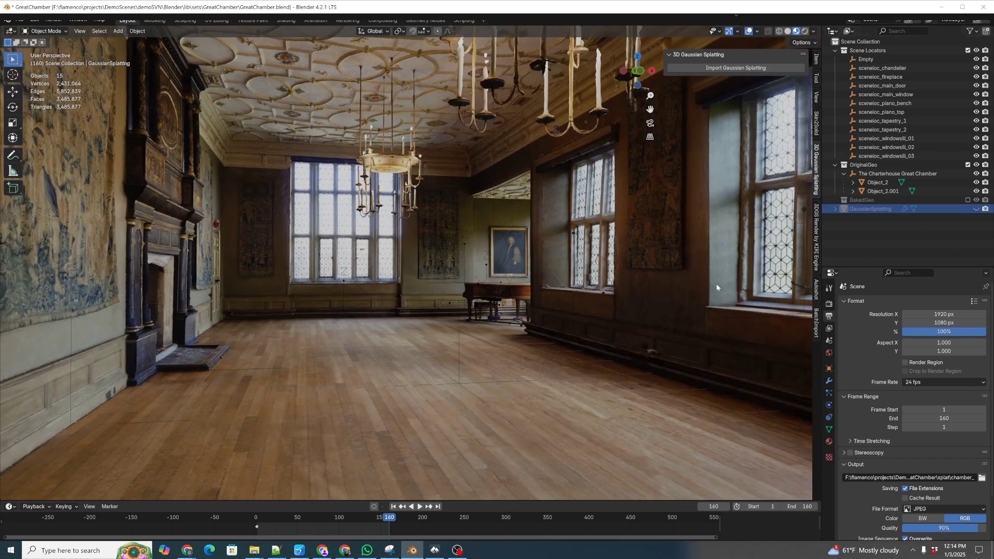
key("Delete")
middle_click_drag(438, 375, 595, 293, "shift")
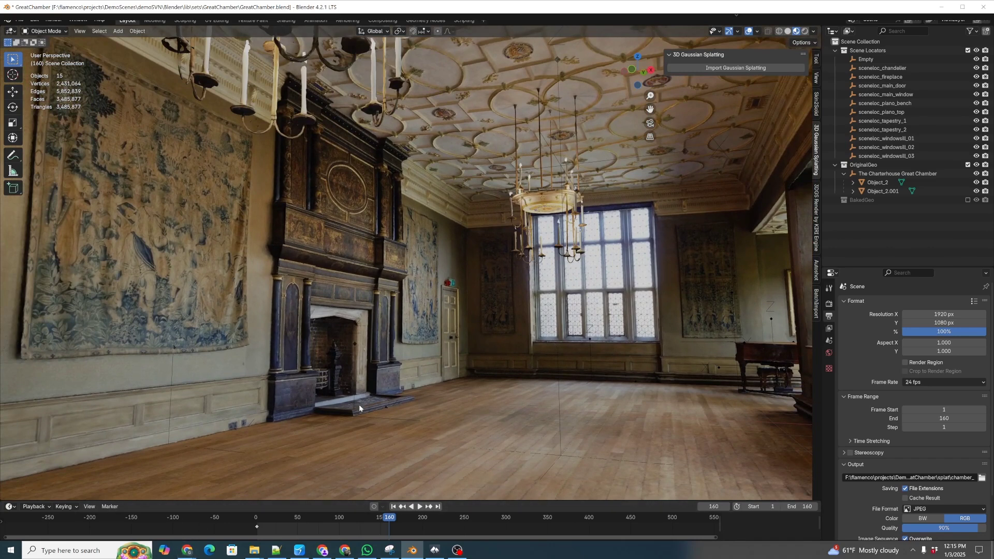
Switch to Chrome and download the Blender Add-On from the Lightcraft downloads page, saving it as AutoshotBlender_1.0.116.zip in Downloads.
left_click(186, 550)
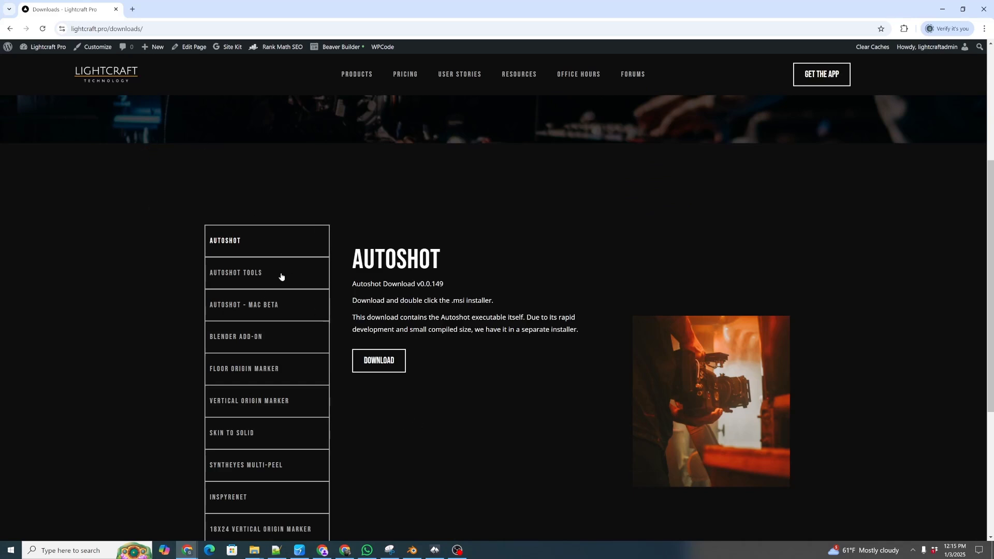
left_click(247, 343)
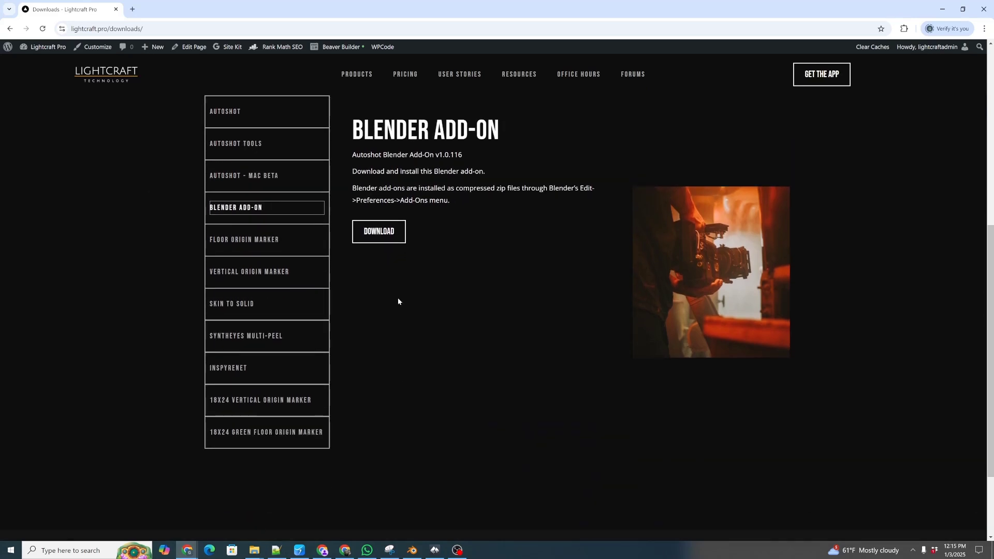
left_click(378, 231)
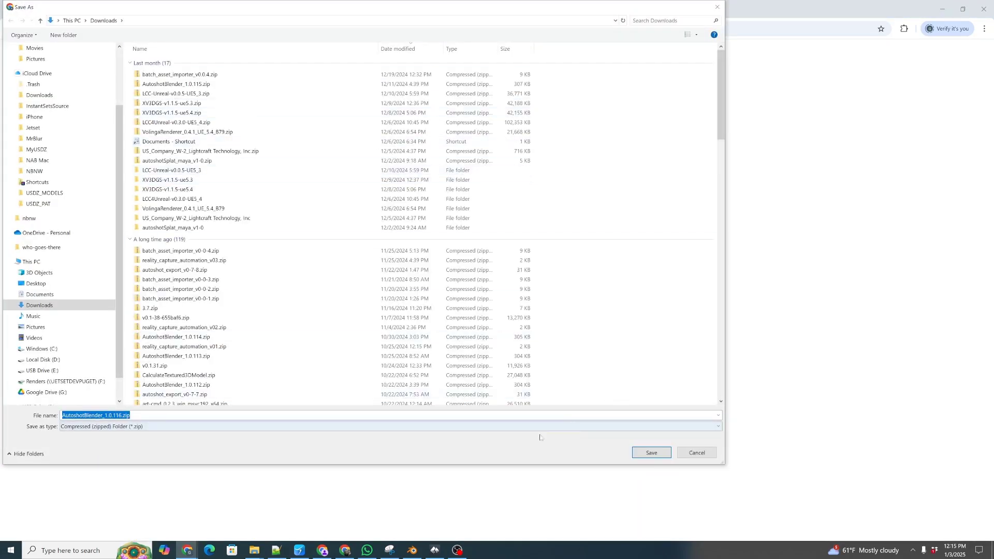
left_click(641, 452)
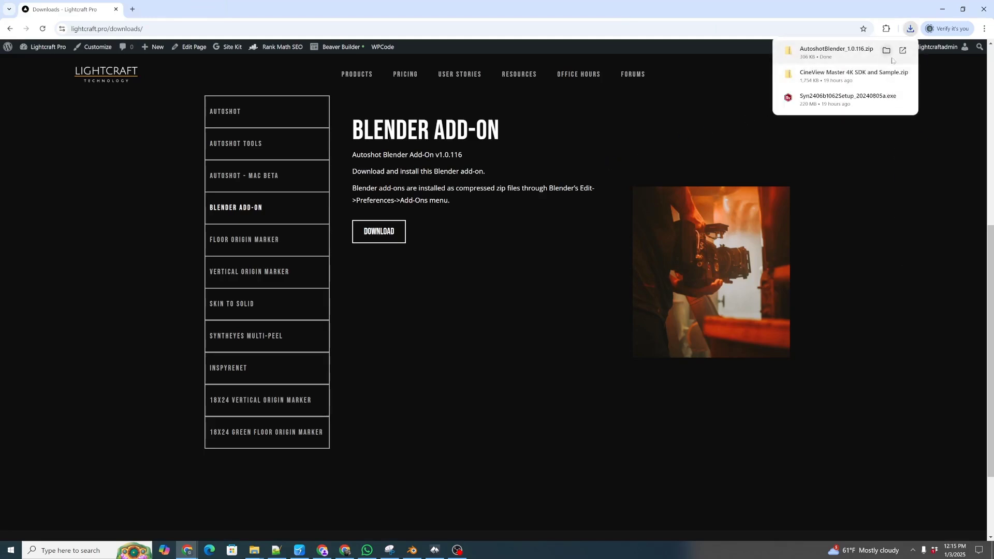
Switch back to Blender and install the add-on AutoshotBlender_1.0.116.zip from disk, filtering the Downloads folder for AUTOSHOT.
left_click(413, 550)
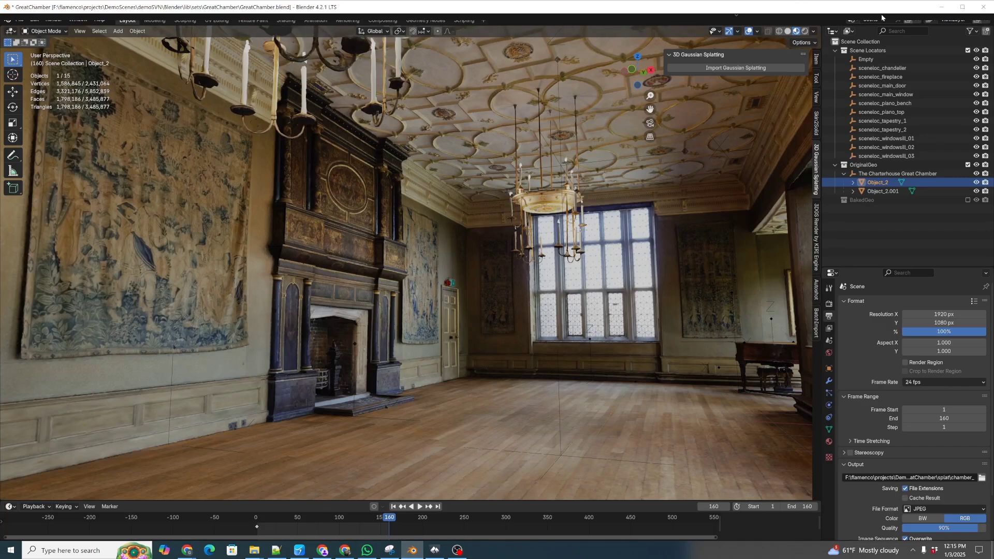
left_click(962, 7)
left_click(34, 19)
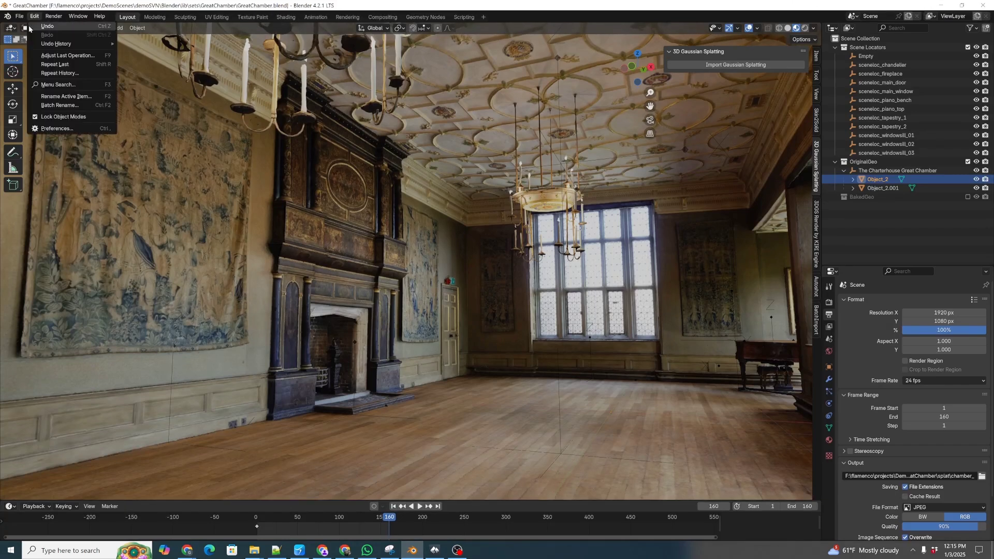
left_click(52, 130)
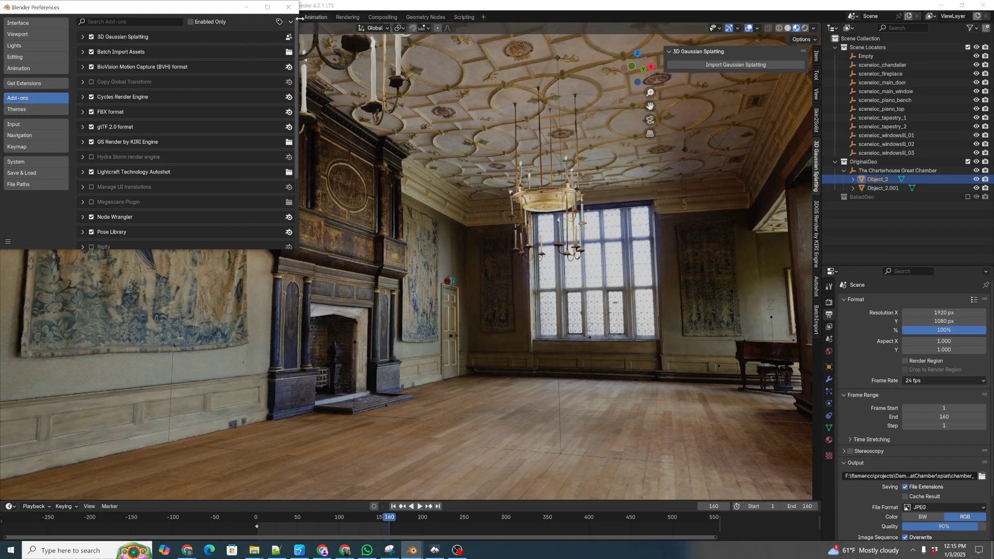
left_click(290, 21)
left_click(256, 46)
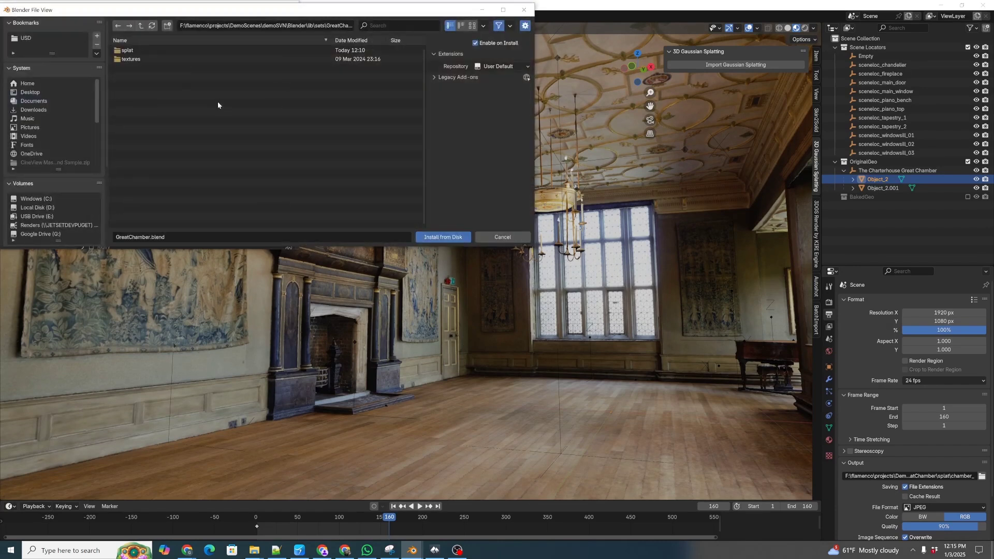
left_click(35, 109)
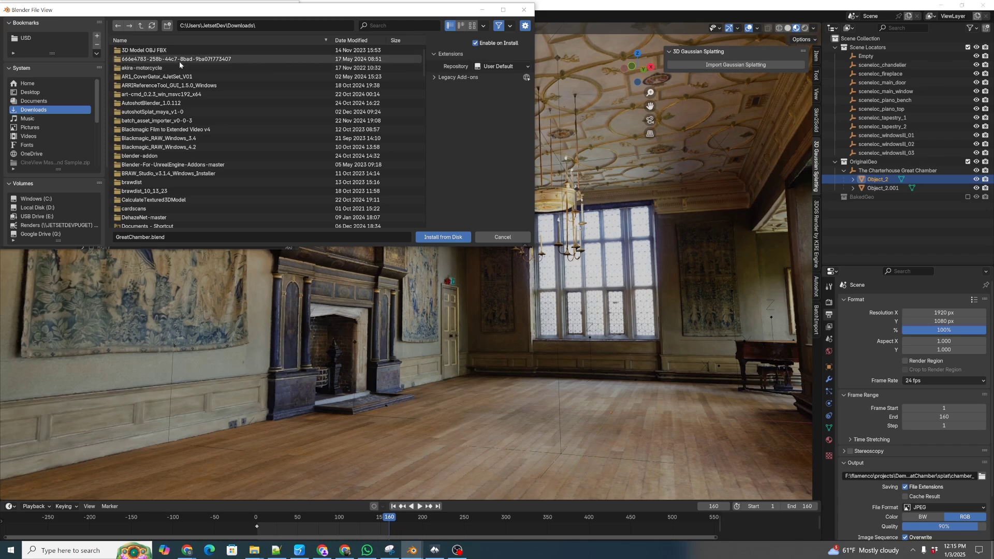
type("AUT")
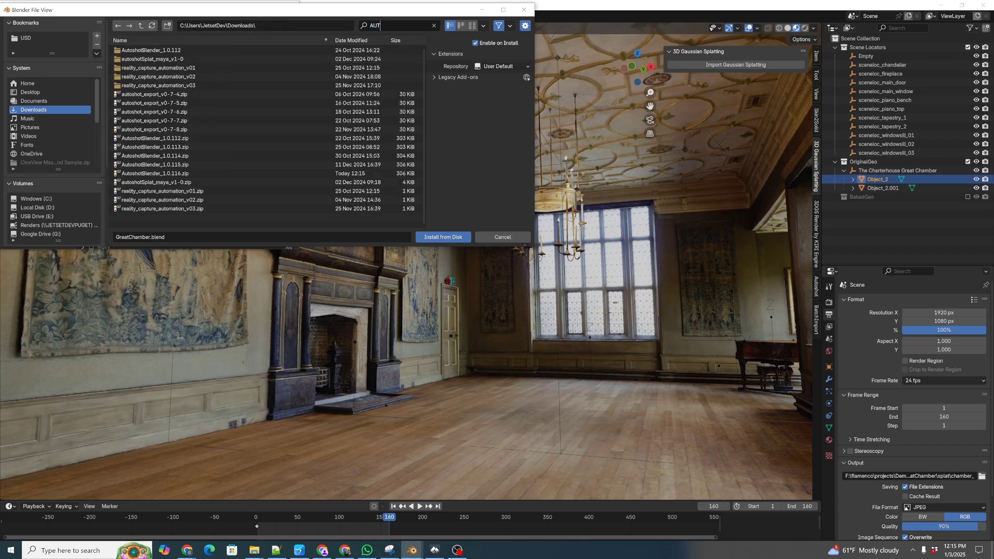
type("OSHOT")
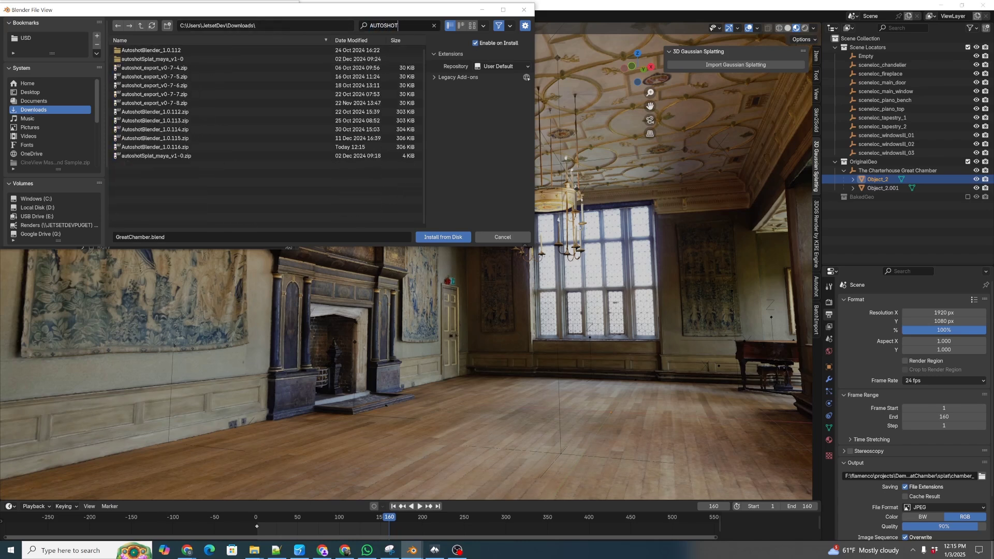
key("Return")
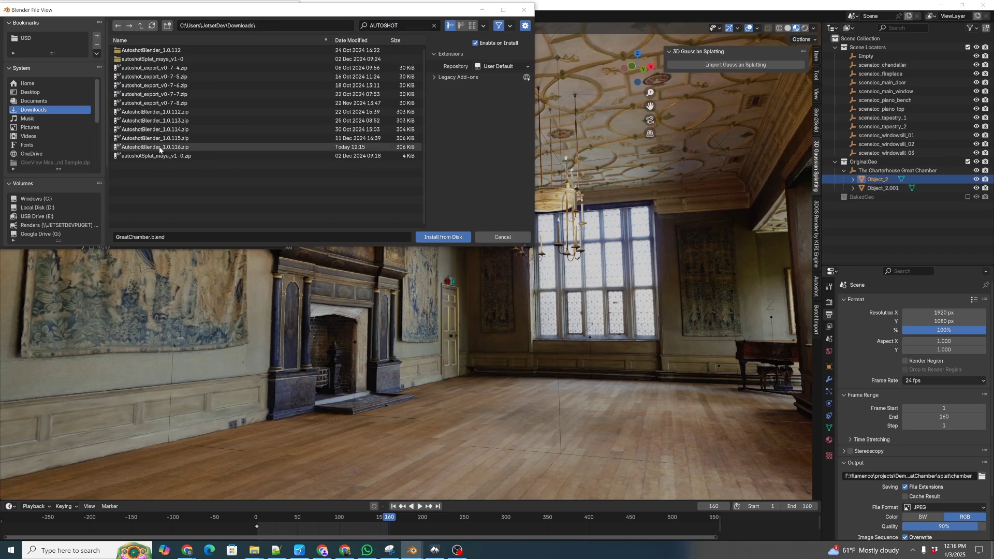
double_click(160, 148)
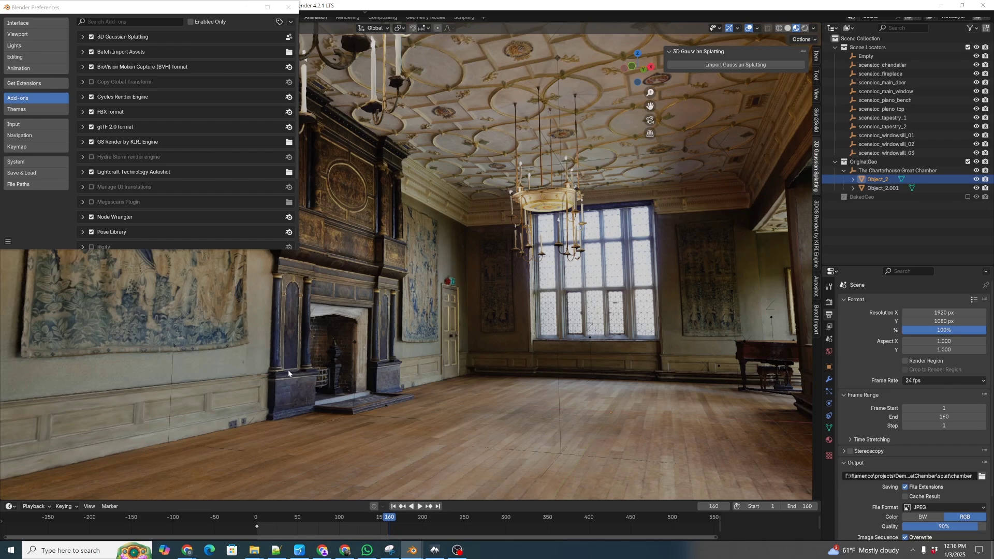
Search the installed add-ons for AUTOSHOT, check the version in the Lightcraft Technology Autoshot details, and close the preferences.
key("ctrl+f")
type("AUTOSHOT")
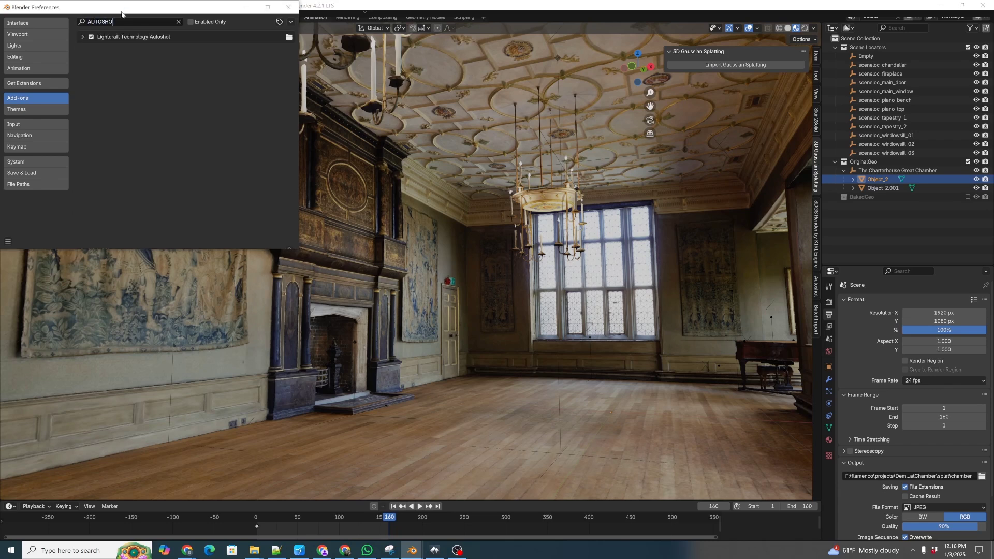
left_click(82, 36)
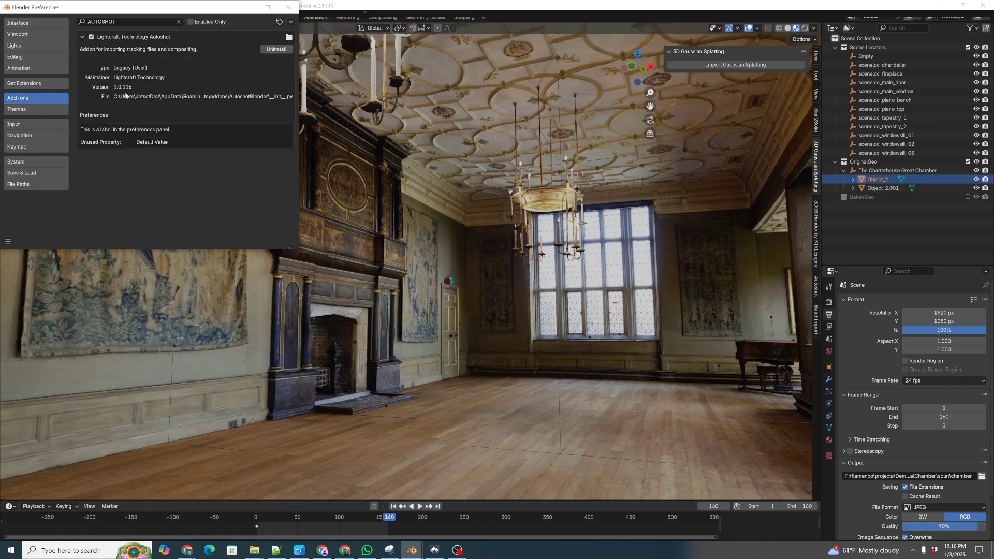
left_click(289, 7)
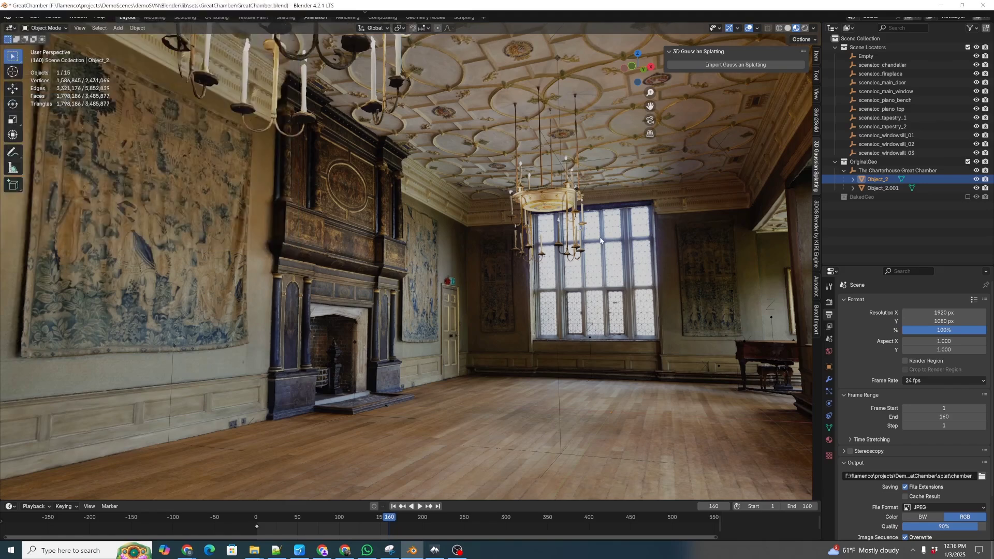
Generate an ICO Sphere Pattern Mesh with radius 2.00 and 2 subdivisions using Autoshot's Splat Training tools.
middle_click_drag(600, 240, 632, 207)
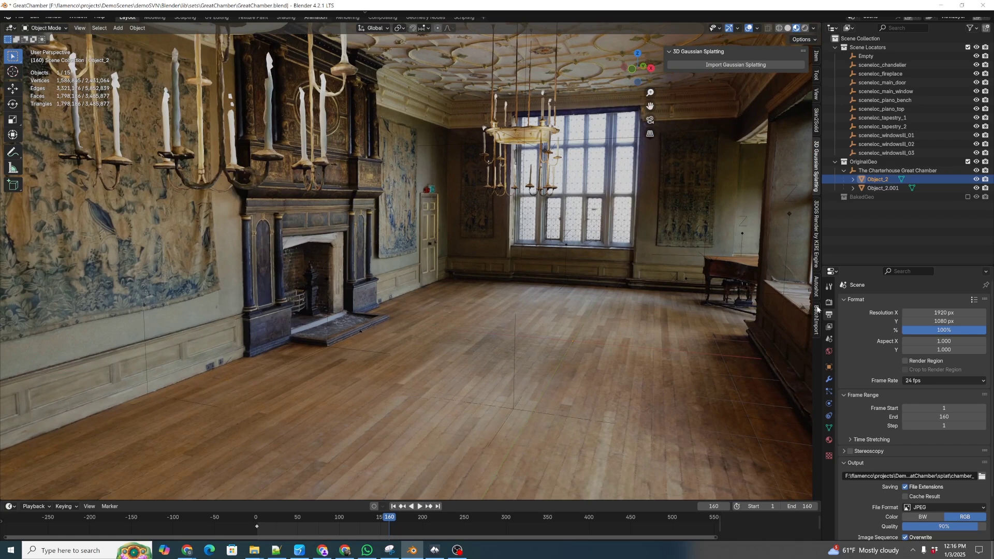
left_click(816, 289)
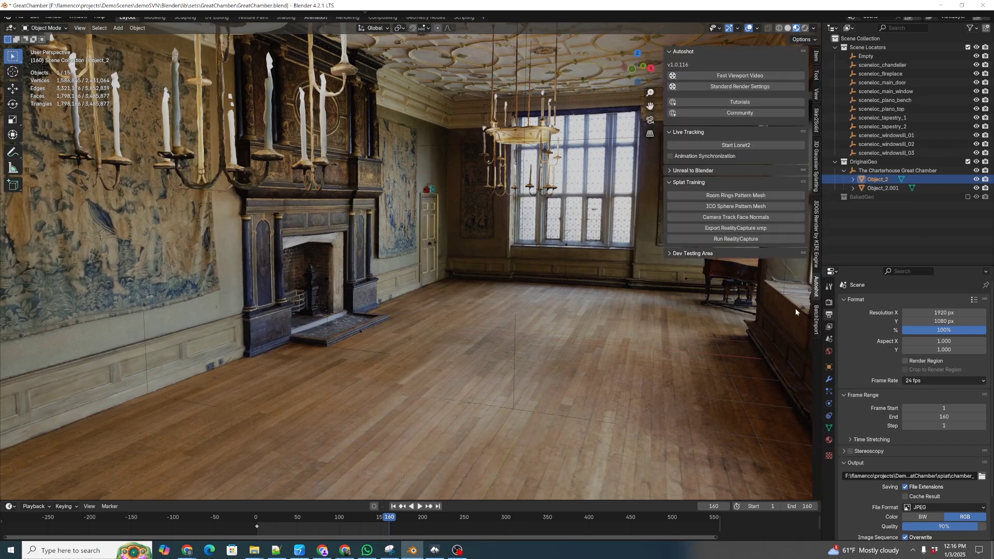
left_click(675, 184)
left_click(669, 185)
middle_click_drag(637, 249, 626, 250)
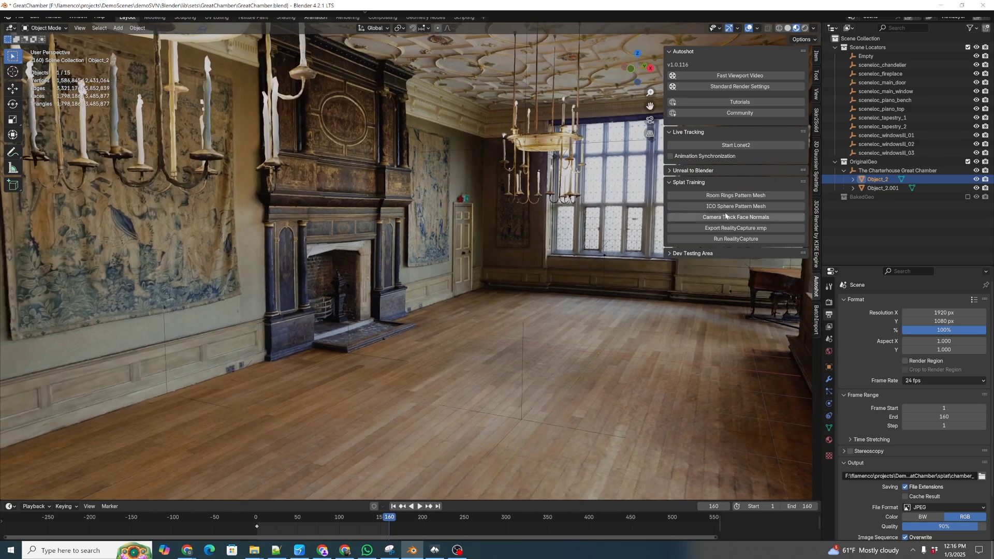
scroll(554, 244, "down", 4)
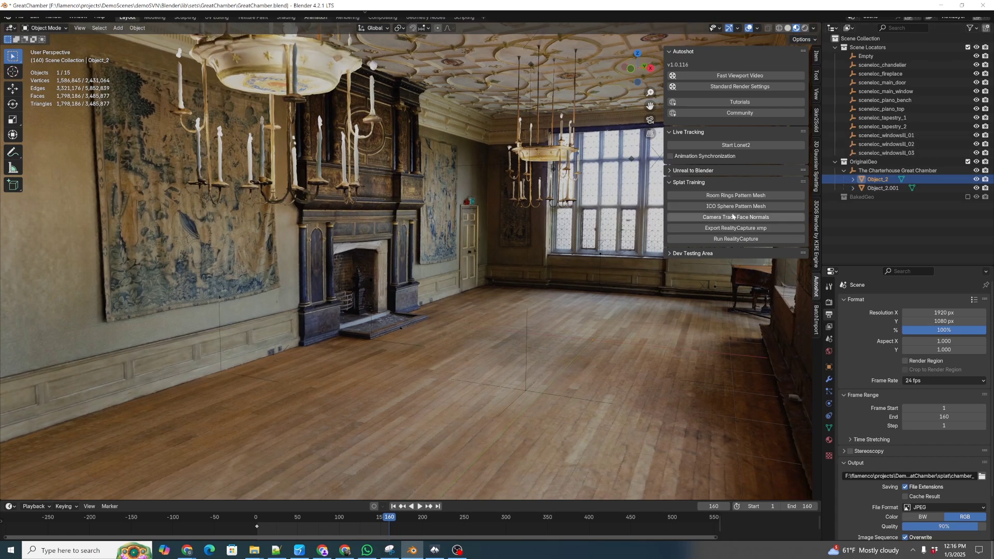
left_click(717, 209)
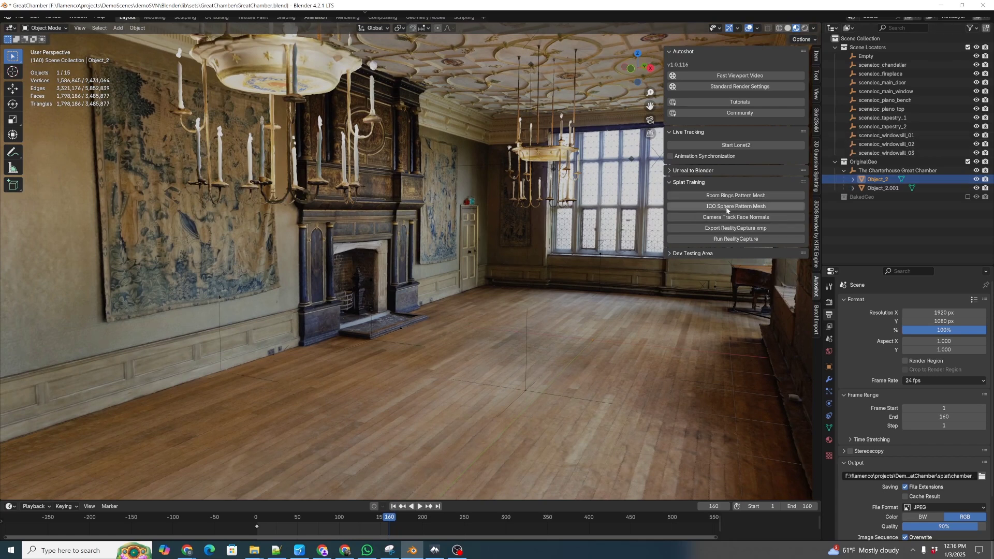
left_click(726, 210)
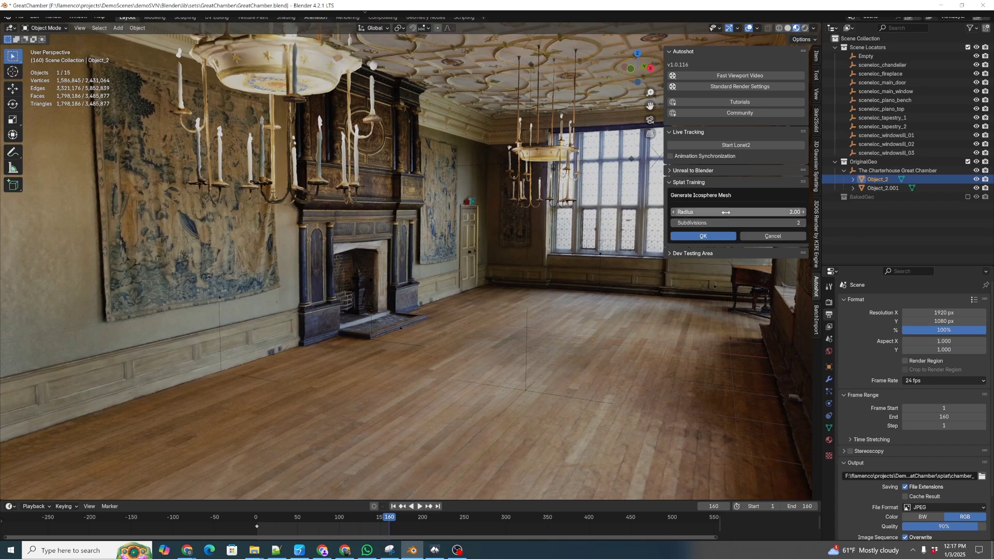
left_click(704, 236)
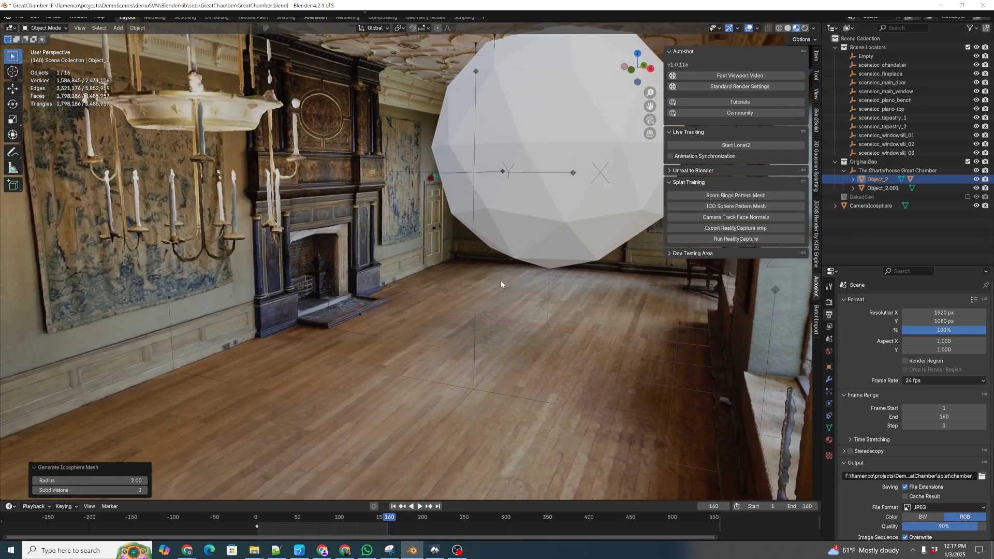
Select the CameraIcosphere nested under Object_2 and clear its parent while keeping the transformation.
left_click(852, 180)
left_click(875, 198)
key("KP_Decimal")
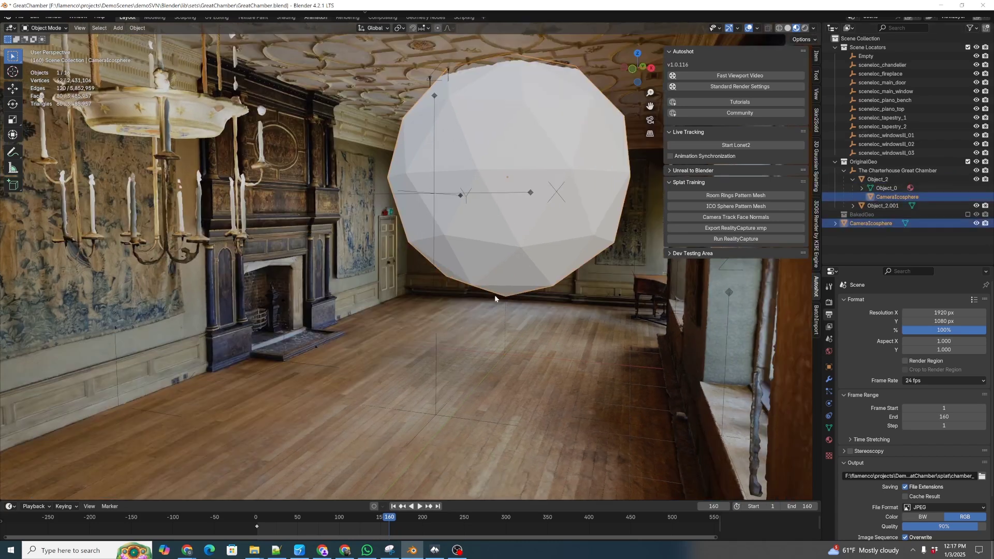
middle_click_drag(497, 286, 489, 288, "shift")
scroll(489, 287, "down", 1)
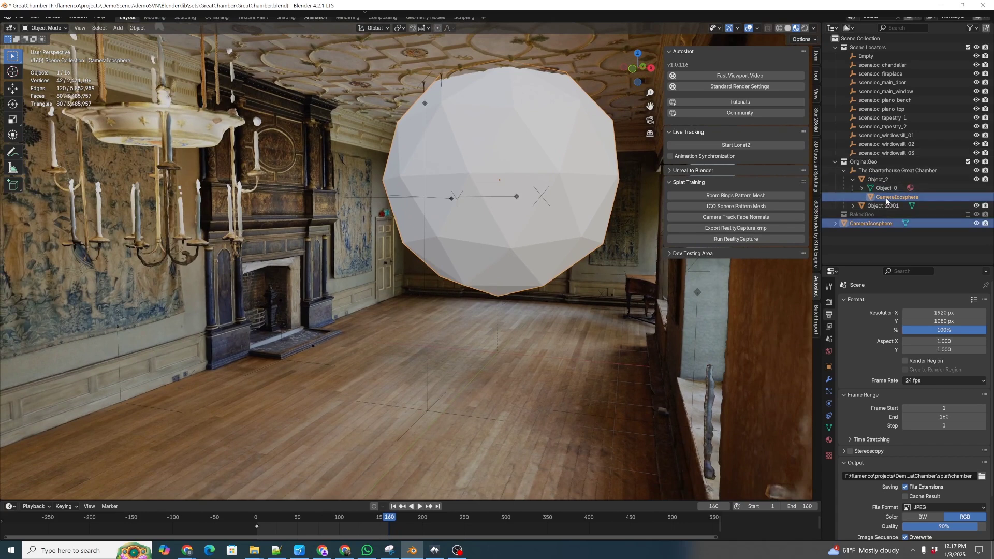
key("alt+p")
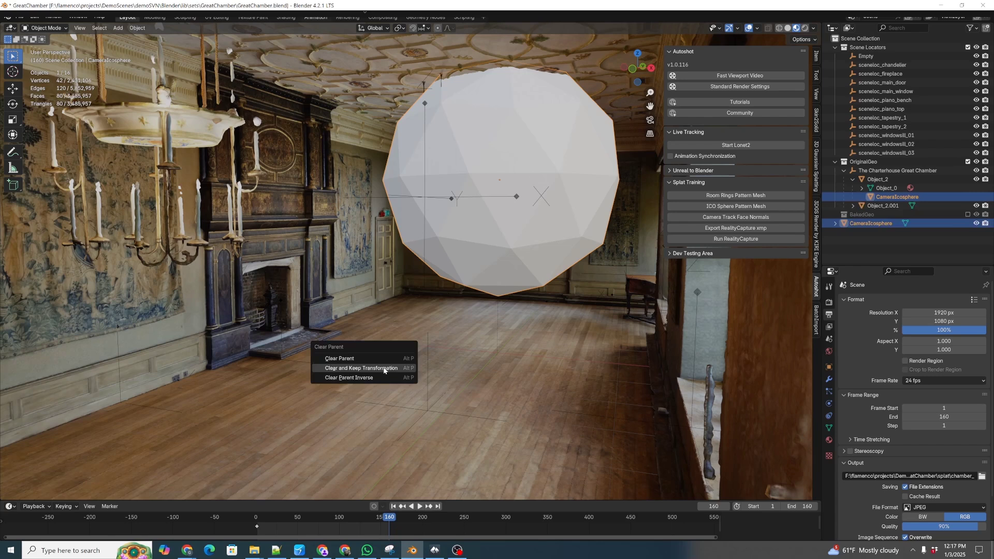
left_click(384, 368)
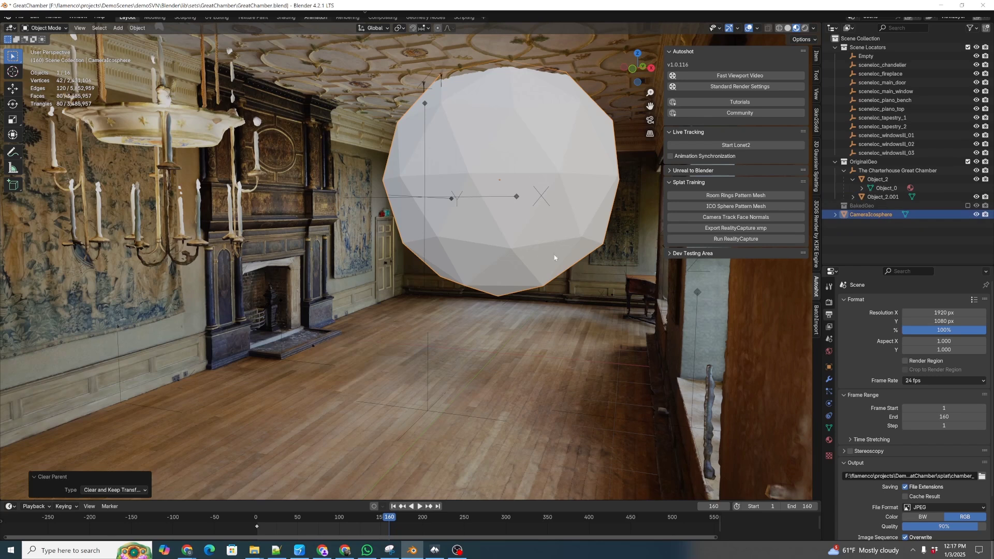
Move the CameraIcosphere vertically along Z, and shift it about -4.1 m along the global Y axis.
key("g")
key("z")
left_click(564, 283)
middle_click_drag(563, 283, 528, 285)
scroll(601, 299, "down", 2)
middle_click_drag(601, 299, 525, 247, "shift")
key("g")
key("y")
left_click(307, 273)
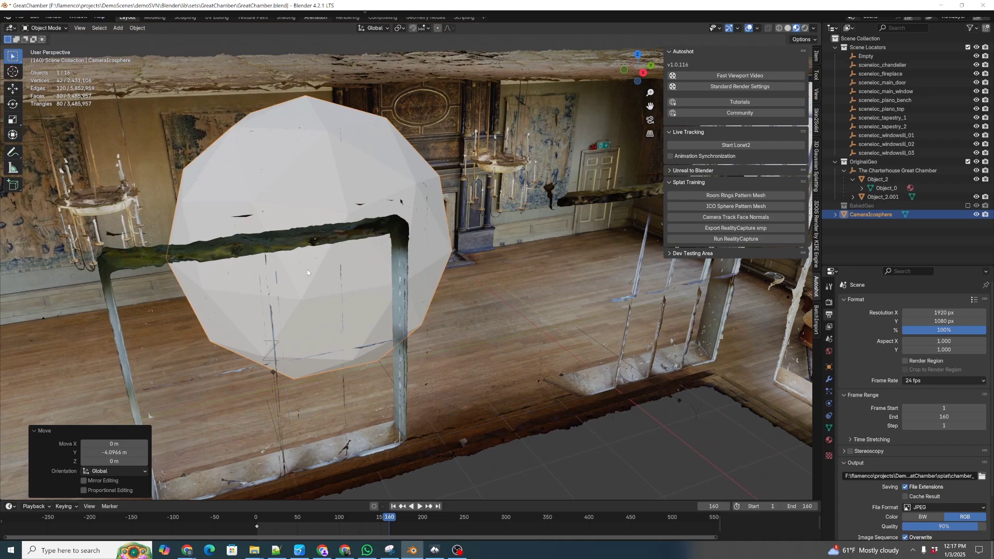
middle_click_drag(325, 284, 284, 286)
middle_click_drag(255, 247, 383, 217)
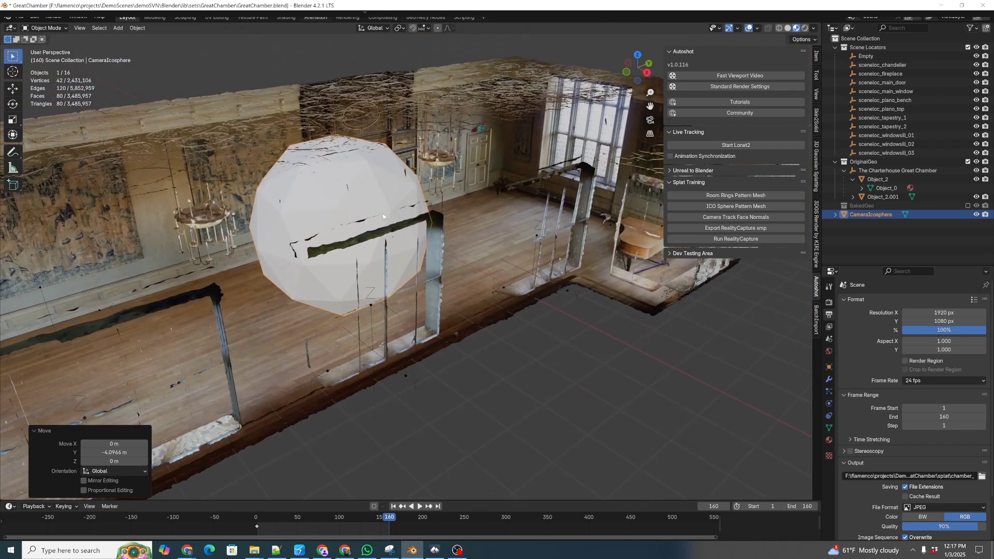
middle_click_drag(339, 244, 446, 182)
middle_click_drag(351, 237, 366, 258)
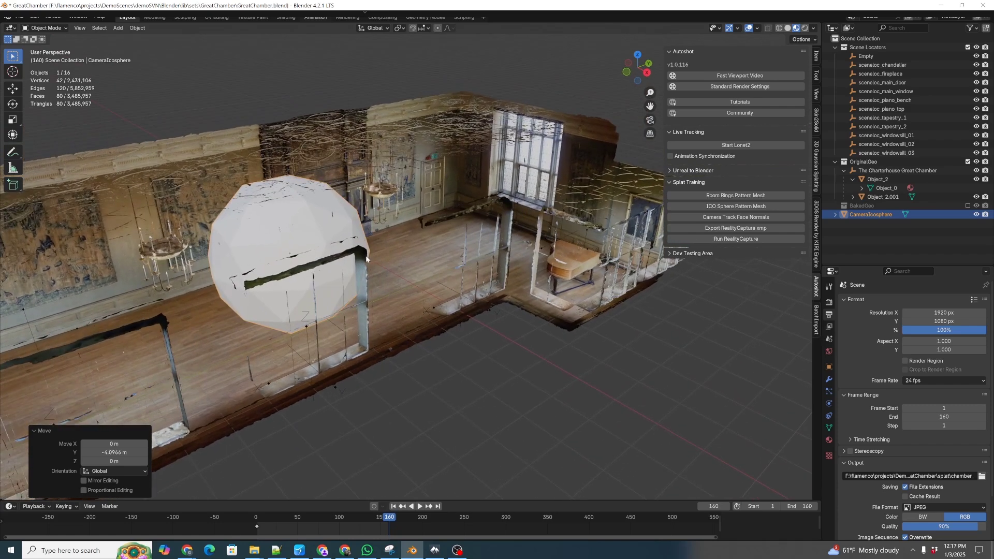
Duplicate the entire icosphere mesh within CameraIcosphere and place the copy more than 5 m away along the global Y axis.
key("Tab")
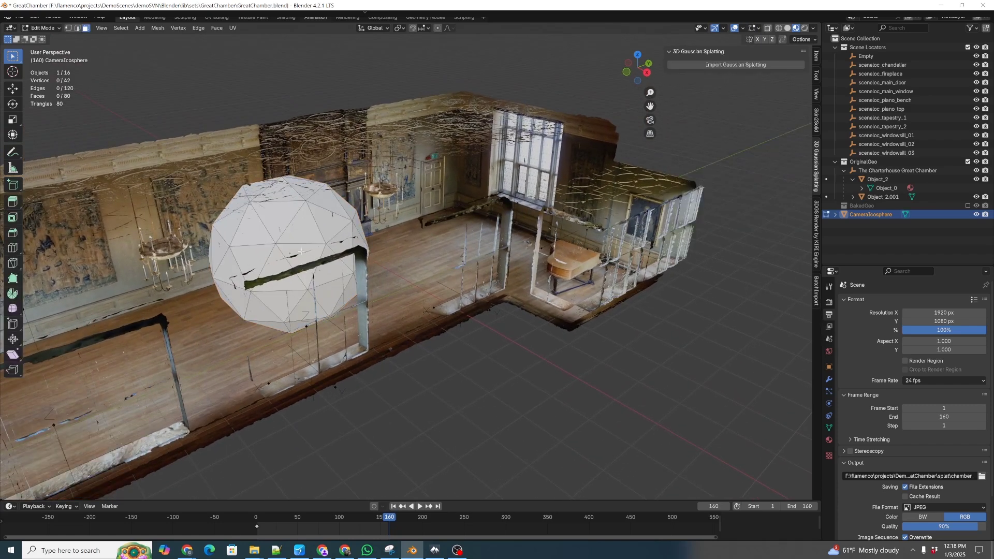
key("a")
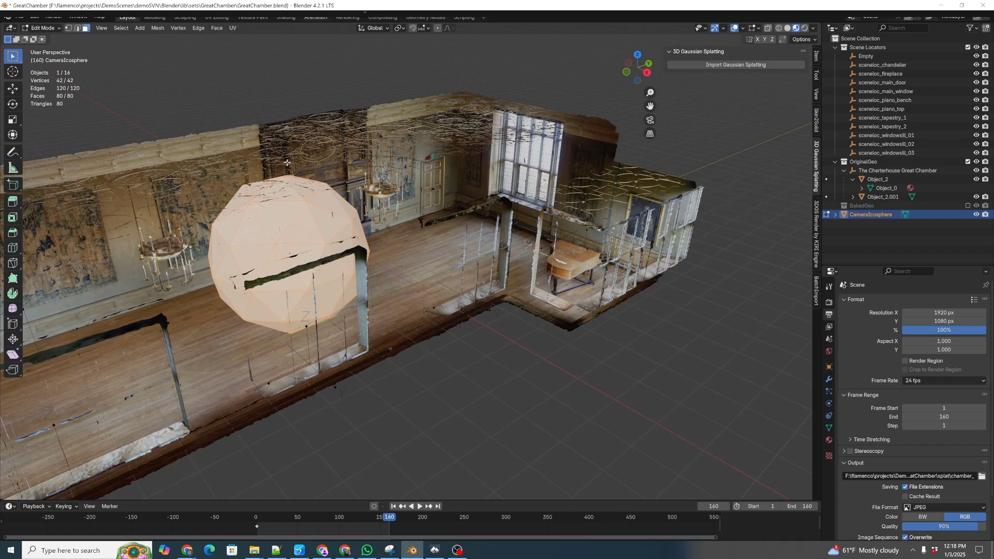
key("shift+d")
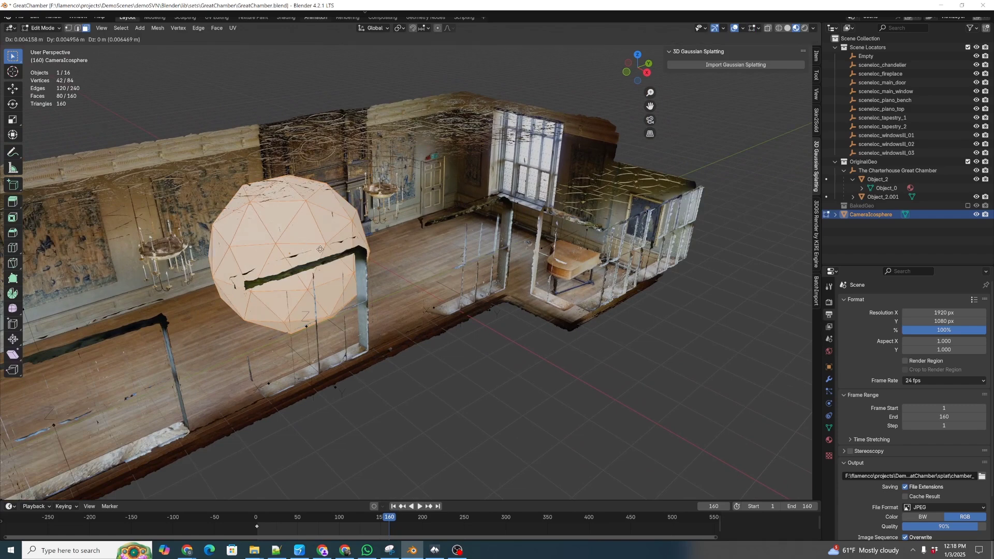
key("y")
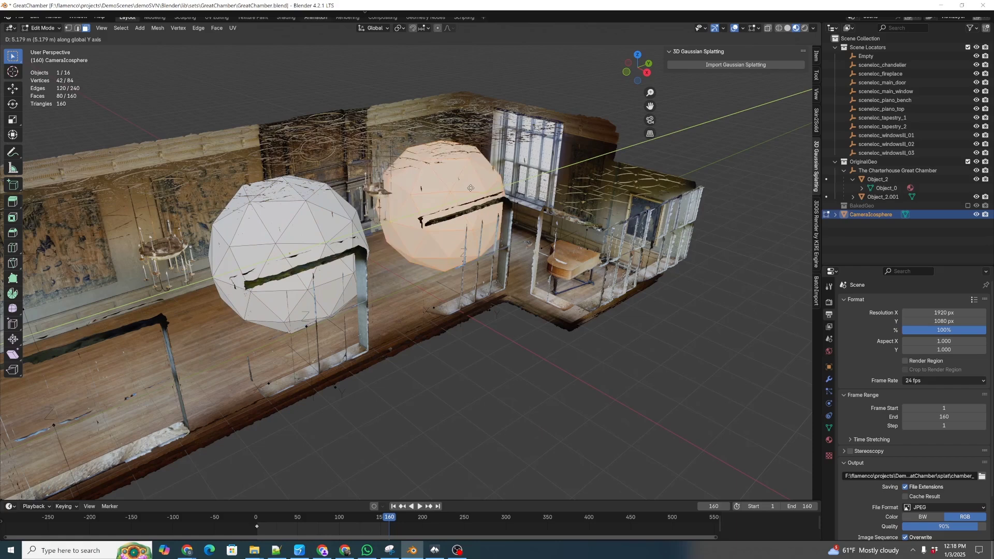
left_click(497, 180)
Adjust the duplicated sphere's position along the global Y axis so it sits near the windows and piano alcove, and return to Object Mode.
middle_click_drag(497, 179, 423, 300)
key("g")
key("y")
left_click(512, 213)
key("g")
key("y")
left_click(541, 195)
key("Tab")
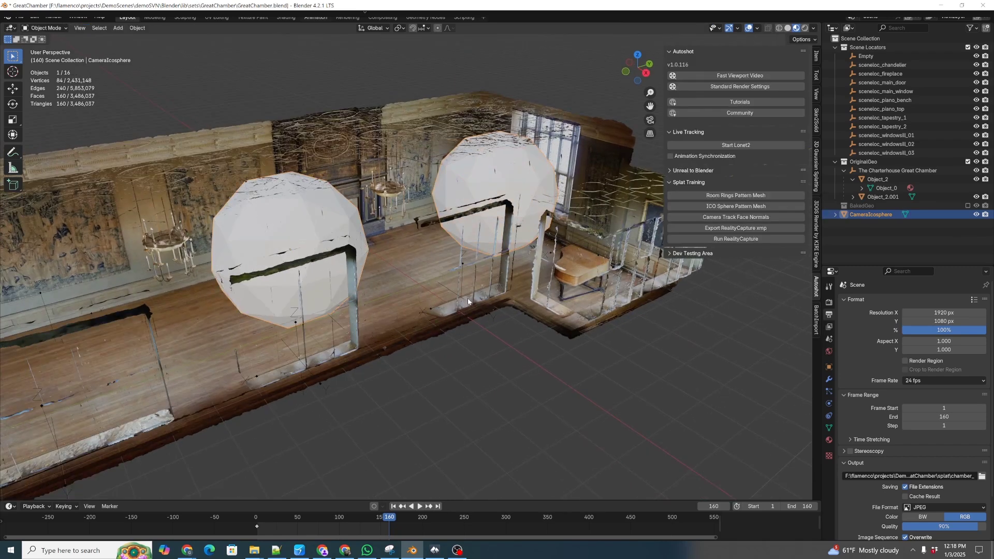
Examine the placement of both camera spheres in the chamber from several angles, briefly toggling the visibility of CameraIcosphere.
middle_click_drag(495, 320, 667, 293)
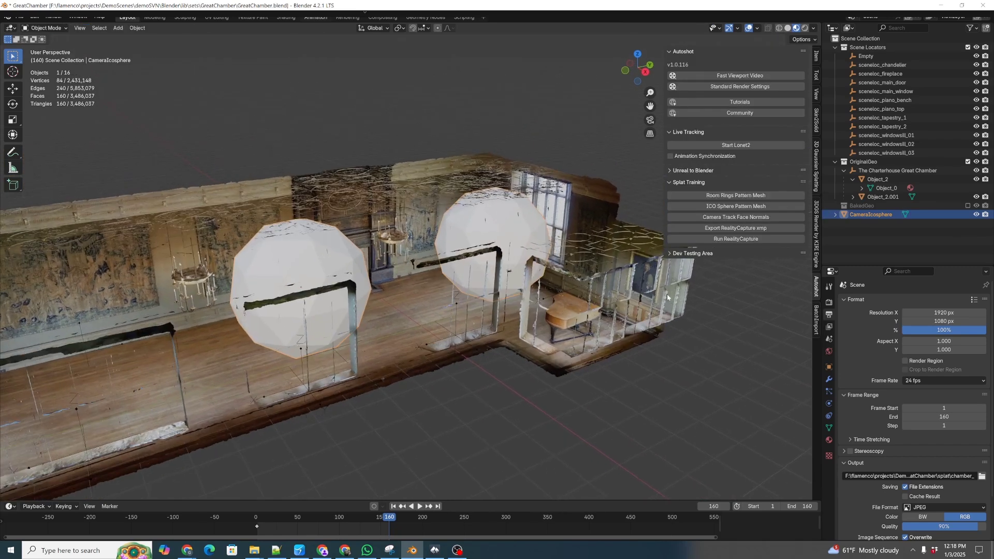
left_click(977, 214)
left_click(976, 214)
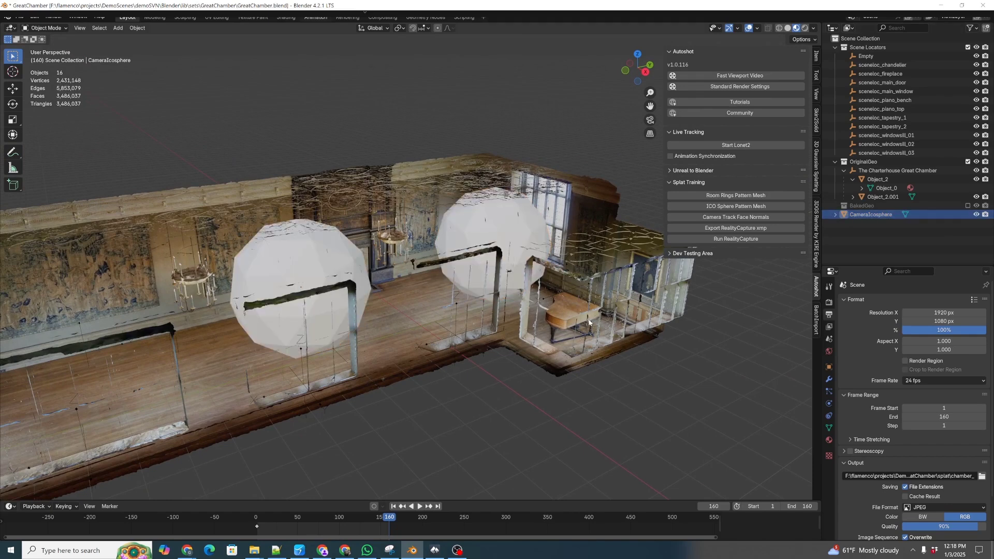
middle_click_drag(533, 292, 386, 350)
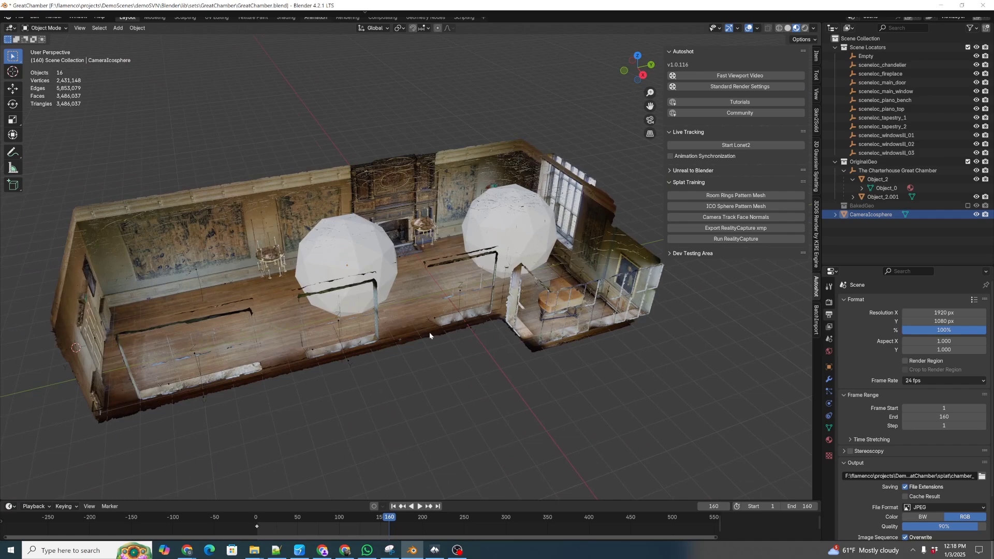
middle_click_drag(430, 335, 350, 334)
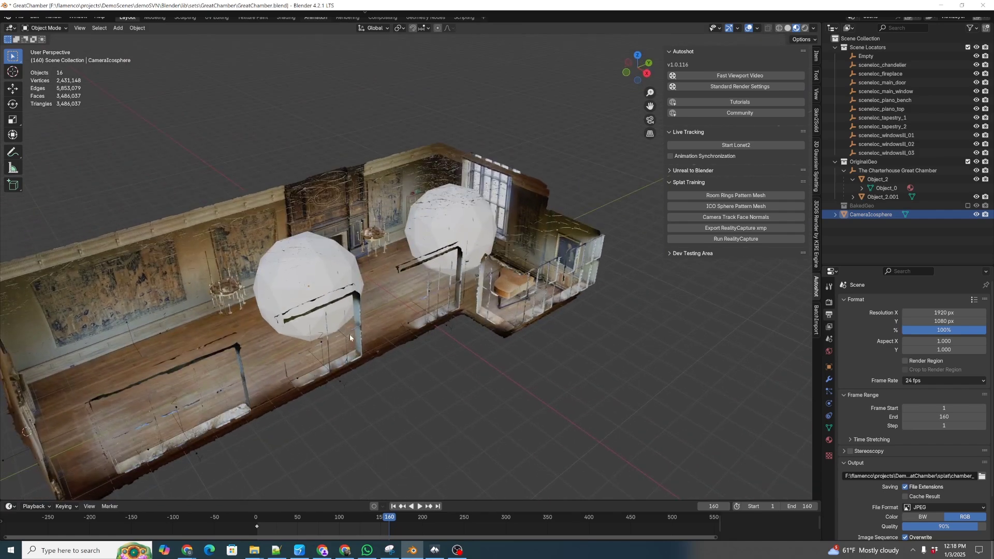
middle_click_drag(429, 334, 447, 319)
middle_click_drag(526, 309, 491, 323)
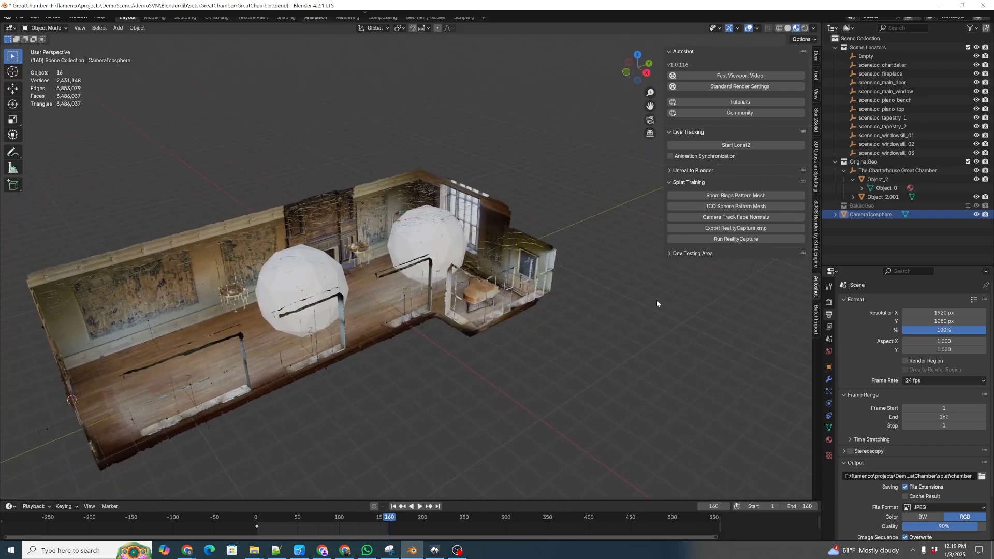
Animate a camera along the face normals of CameraIcosphere with focal length 30.00 and direction mode Both.
left_click(862, 214)
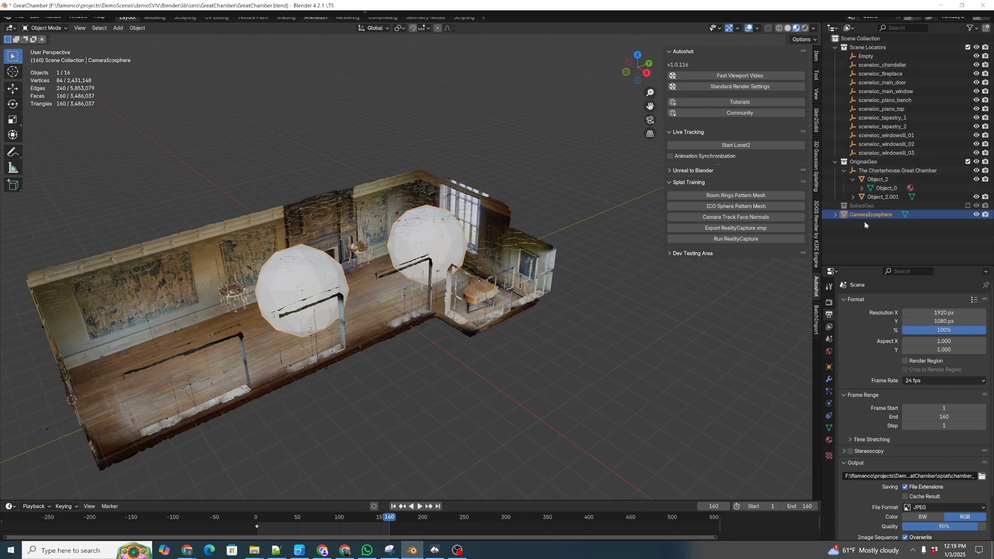
left_click(738, 217)
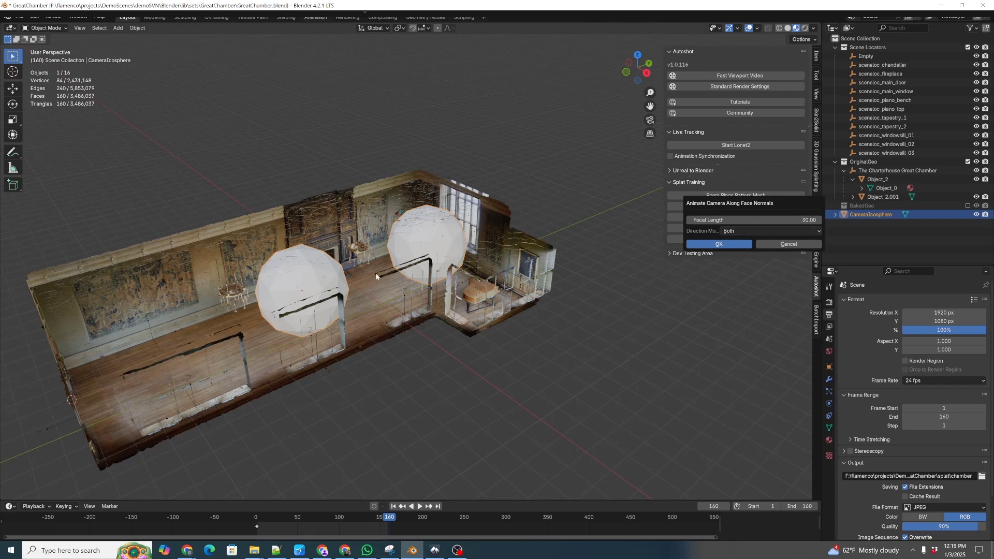
left_click(708, 244)
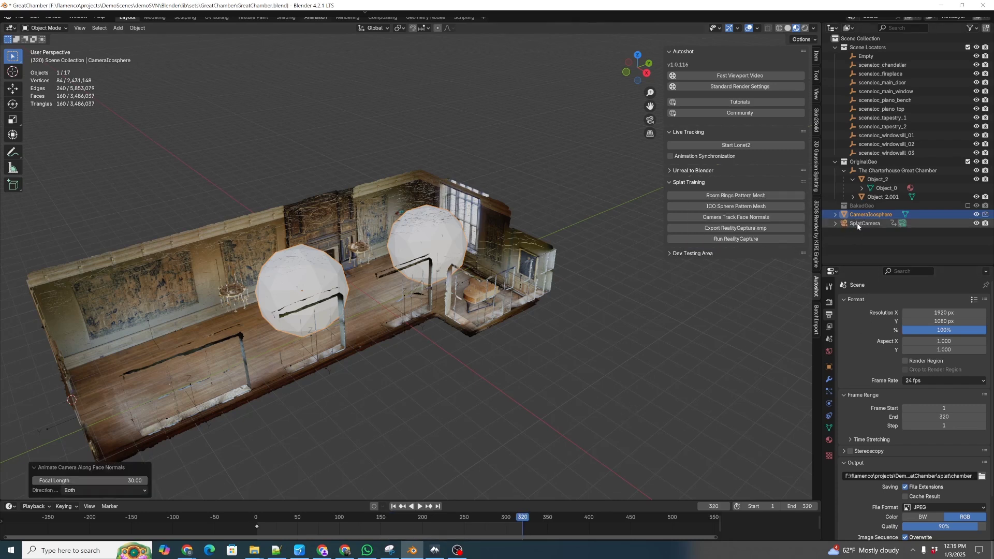
Select SplatCamera and scrub the timeline back to frame 65 to check its animated path around the spheres.
left_click(859, 223)
scroll(499, 337, "up", 4)
middle_click_drag(588, 287, 543, 301)
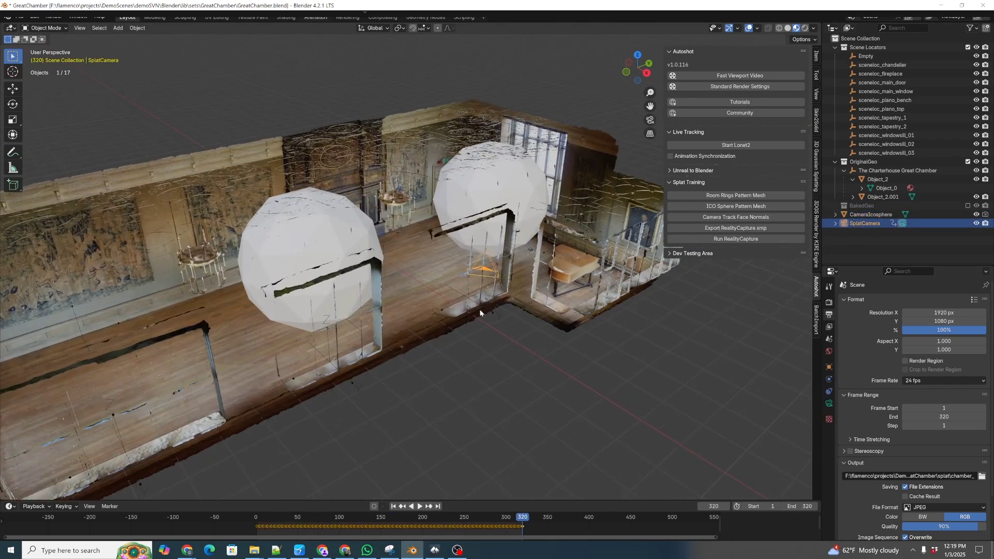
middle_click_drag(479, 310, 480, 320)
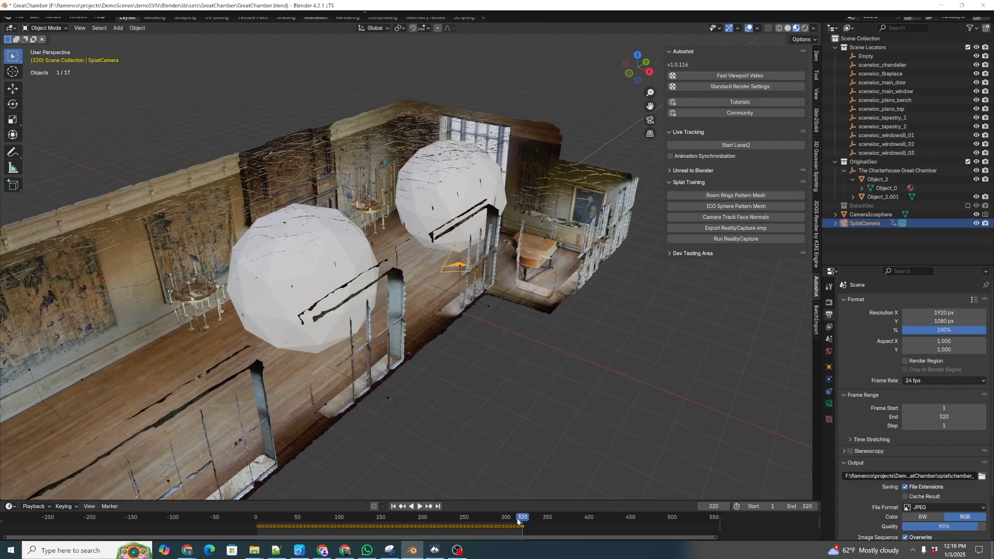
left_click_drag(517, 521, 310, 518)
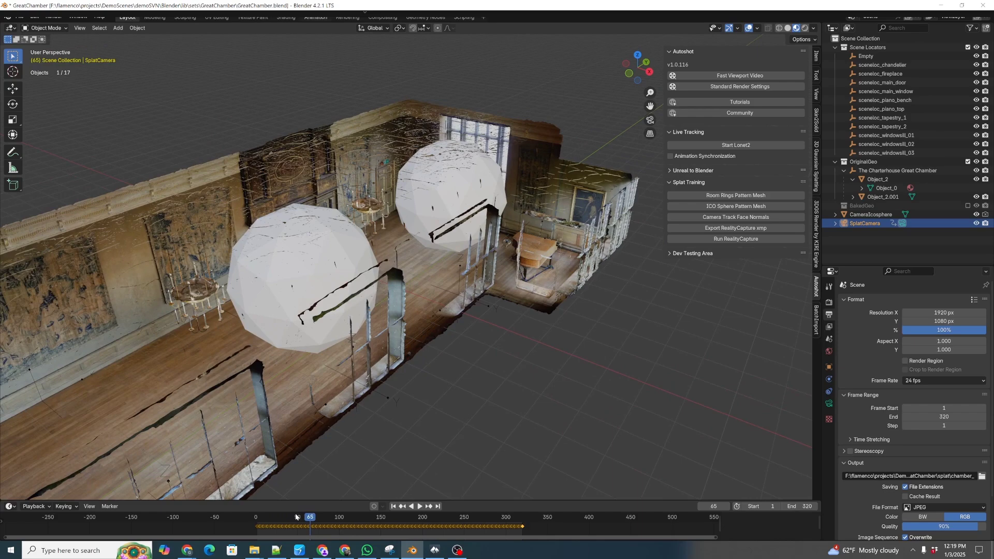
mouse_move(463, 356)
middle_mouse_down()
mouse_move(427, 371)
mouse_move(493, 387)
mouse_move(539, 347)
mouse_move(529, 337)
mouse_move(465, 363)
middle_mouse_up()
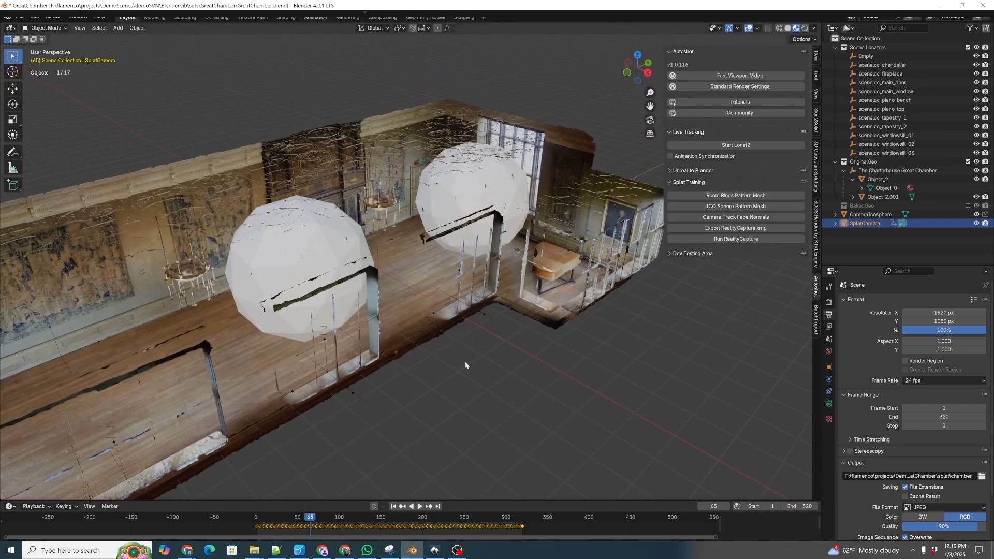
Hide CameraIcosphere in the viewport and scrub to frame 129 to inspect the SplatCamera's orientation.
left_click(976, 214)
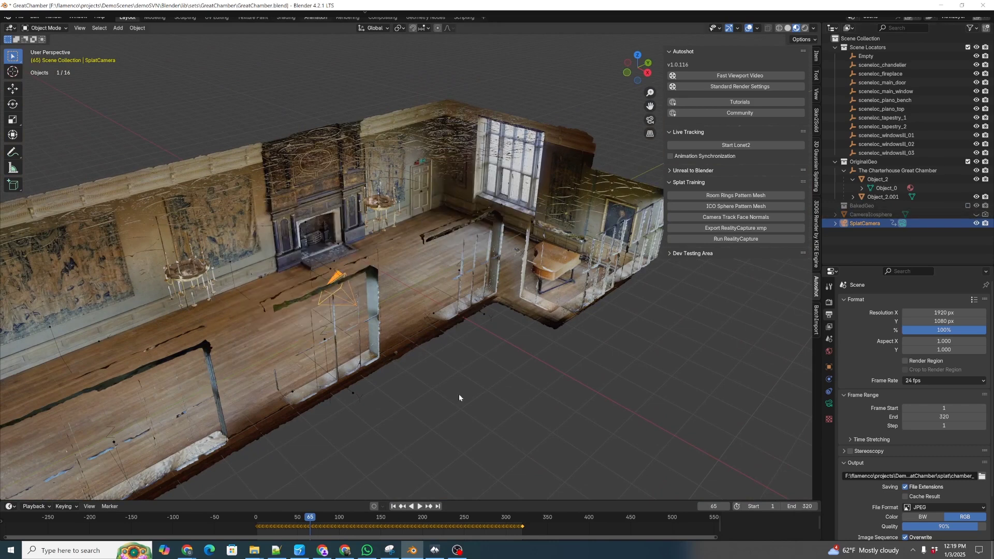
left_click_drag(312, 522, 362, 526)
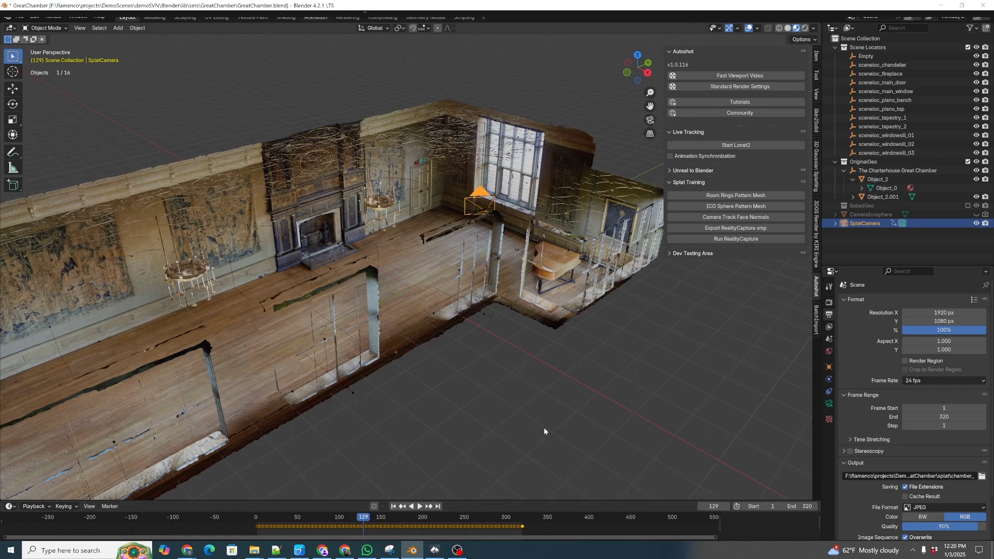
mouse_move(582, 402)
middle_mouse_down()
mouse_move(530, 396)
mouse_move(570, 402)
middle_mouse_up()
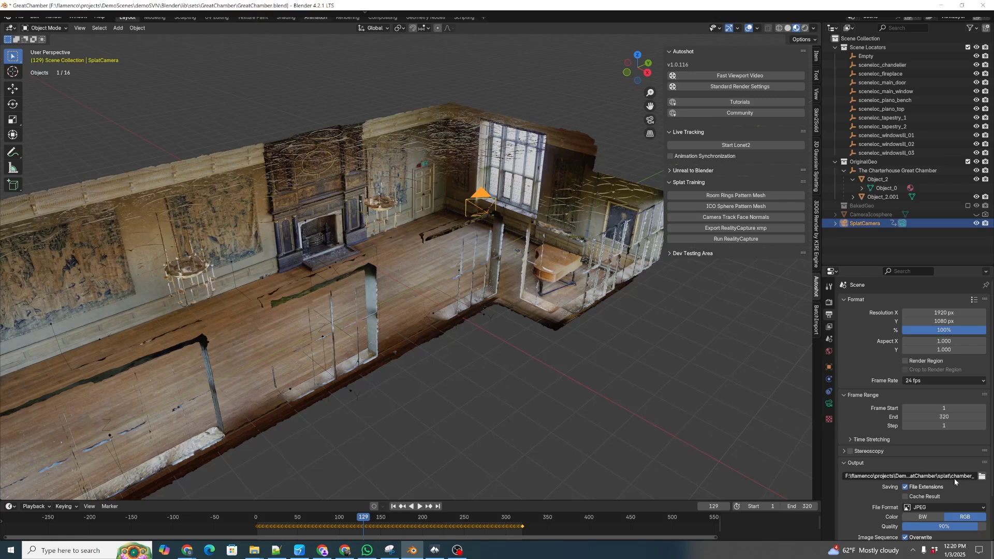
Browse for the render output location and create a folder named Images inside the GreatChamber splat folder.
left_click(982, 476)
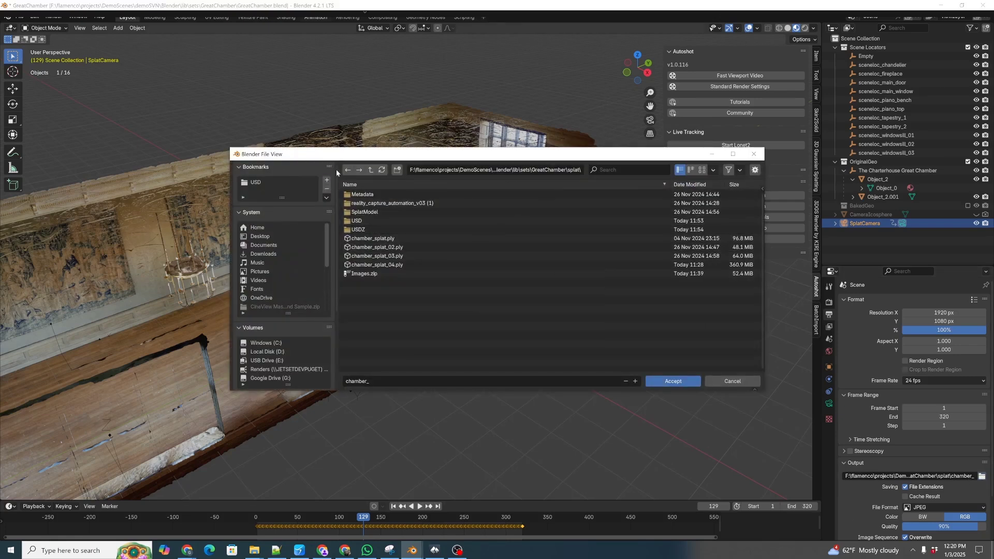
left_click(352, 170)
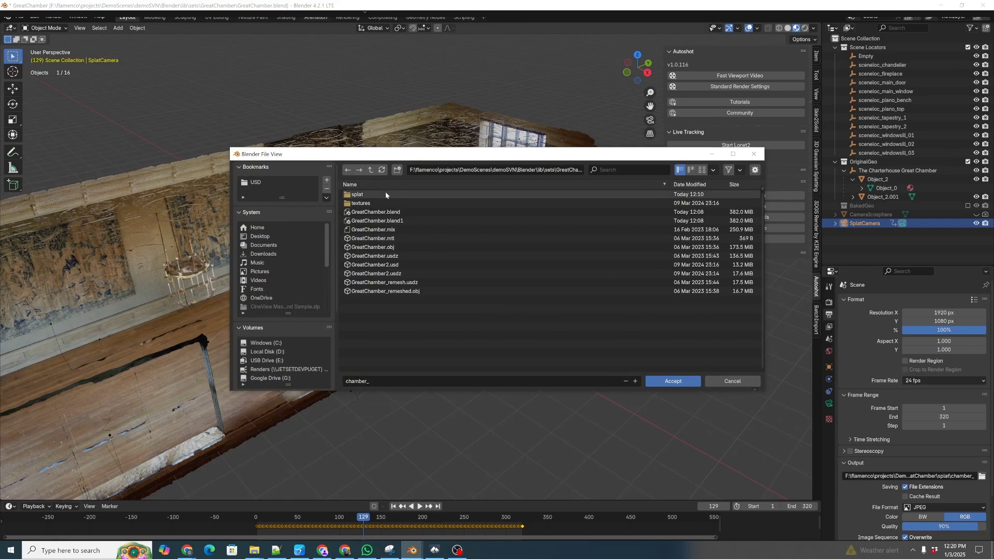
left_click(356, 195)
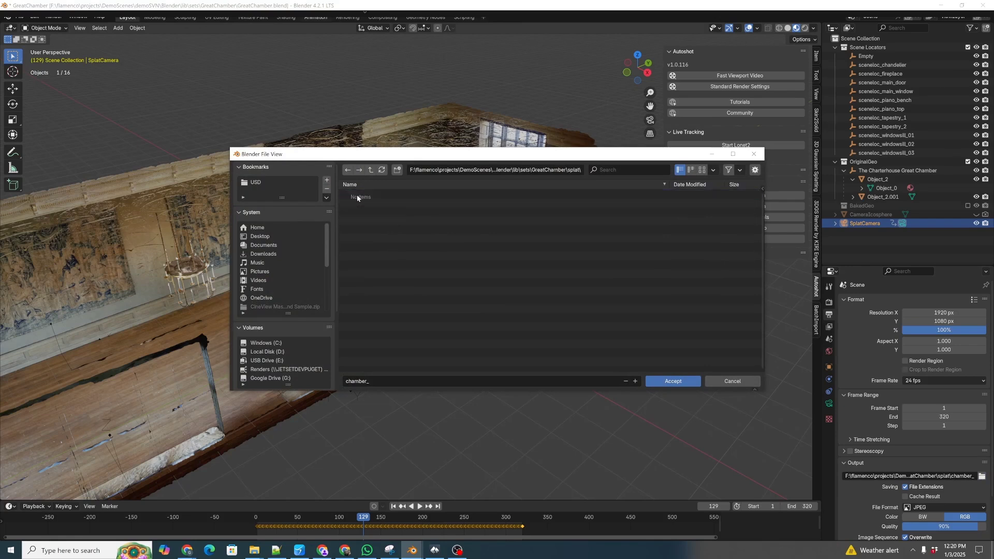
right_click(387, 320)
left_click(370, 310)
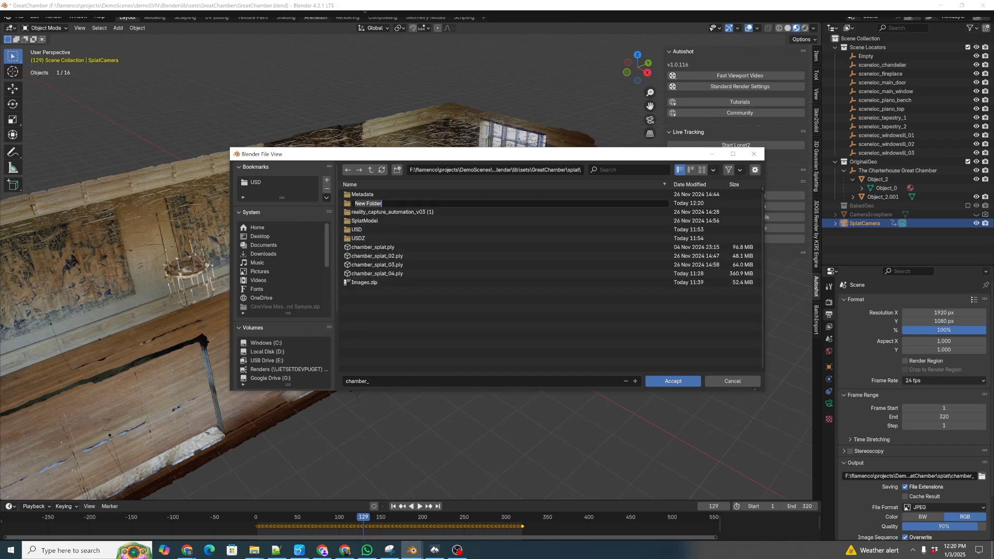
type("images")
key("BackSpace")
key("BackSpace")
key("BackSpace")
key("BackSpace")
key("BackSpace")
type("Images")
key("Return")
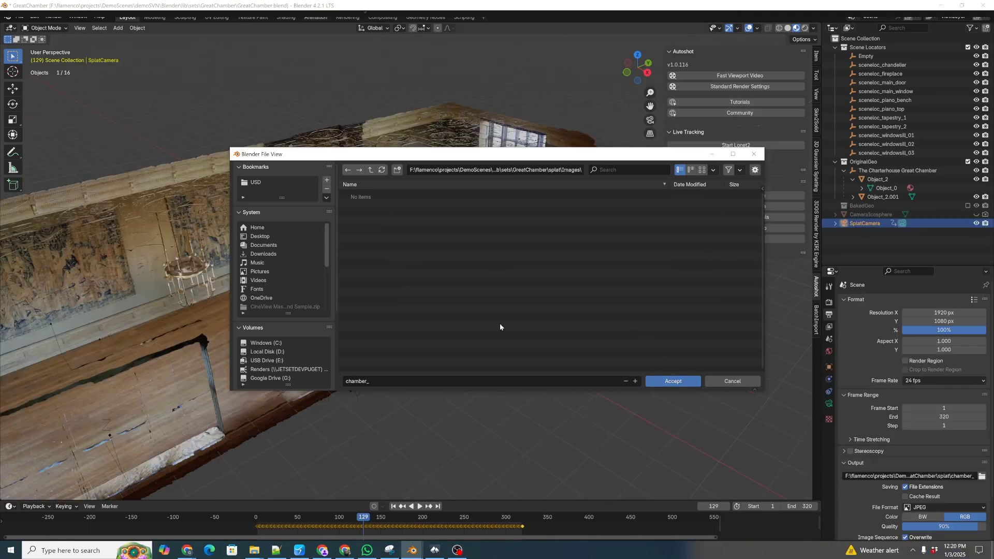
Set the render output file name to chamber_ and apply the output path GreatChamber\splat\Images\chamber_.
left_click_drag(375, 382, 344, 381)
type("chamber_")
left_click(667, 381)
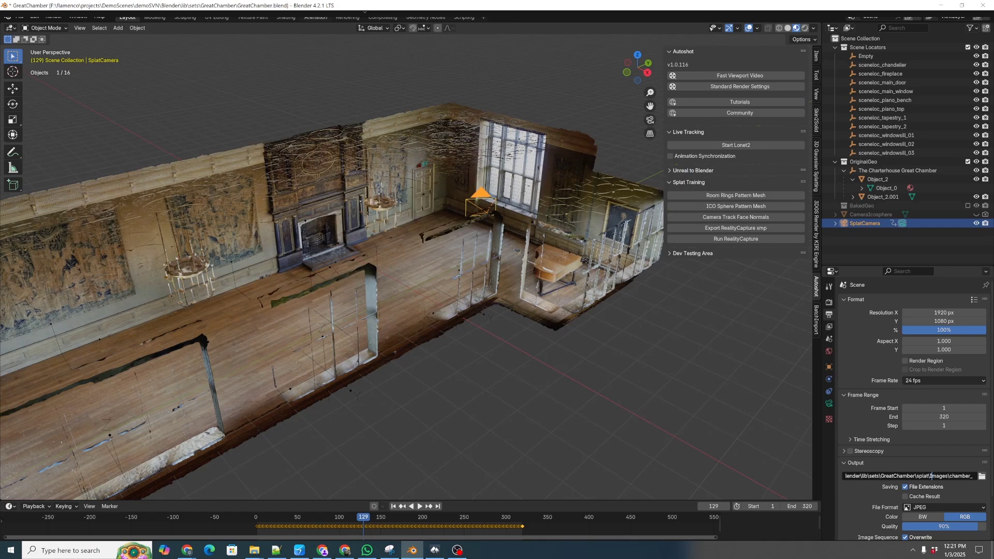
key("Return")
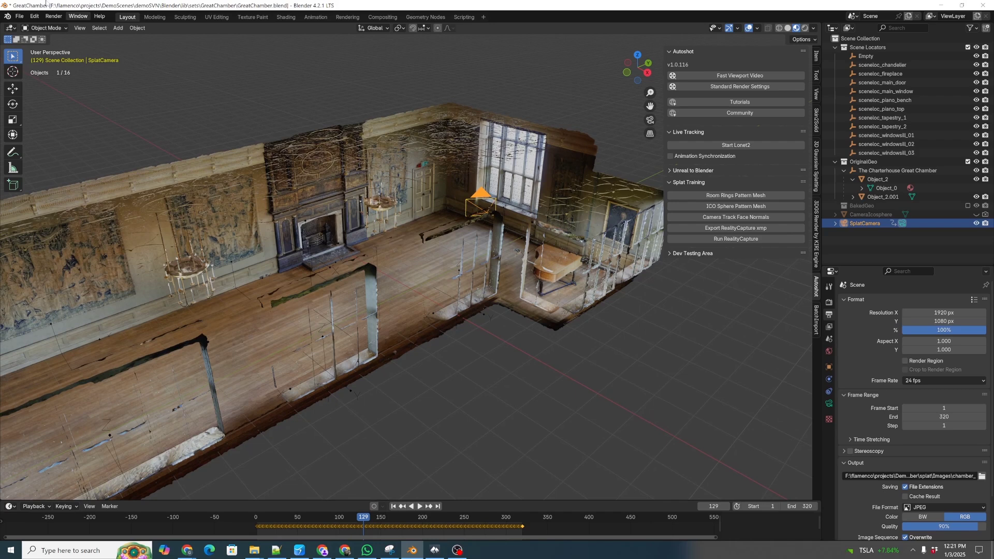
left_click(54, 17)
left_click(65, 35)
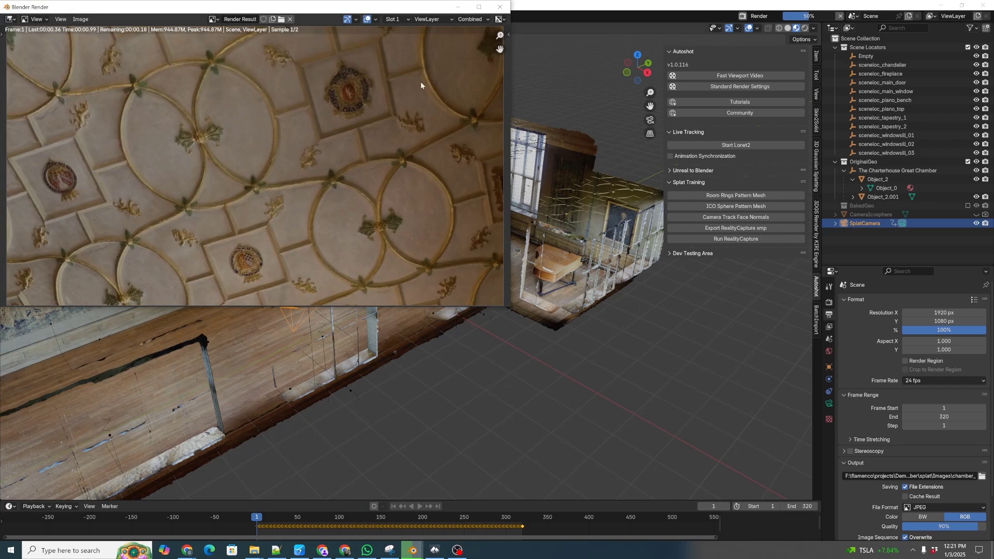
key("Escape")
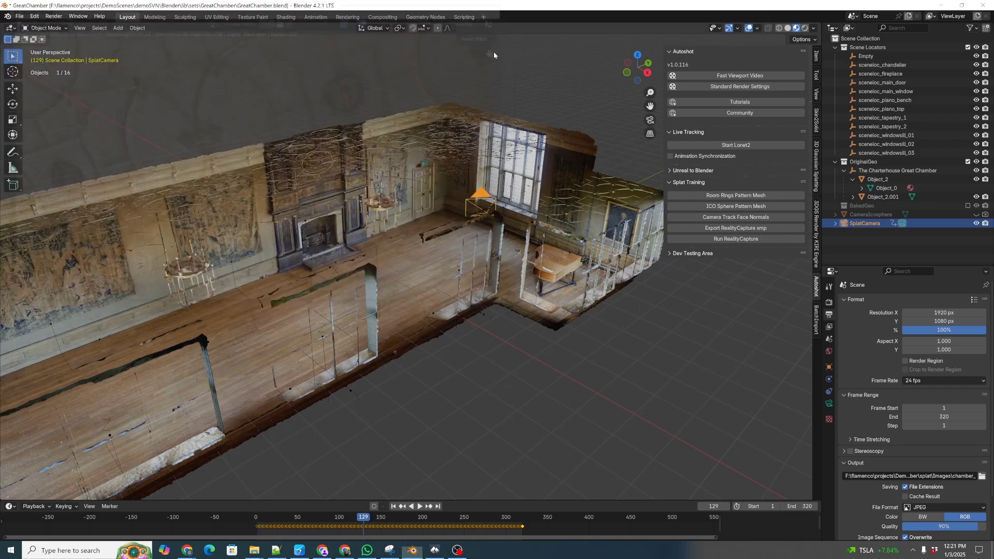
Switch the scene's render engine from Cycles to EEVEE.
left_click(829, 302)
left_click(912, 303)
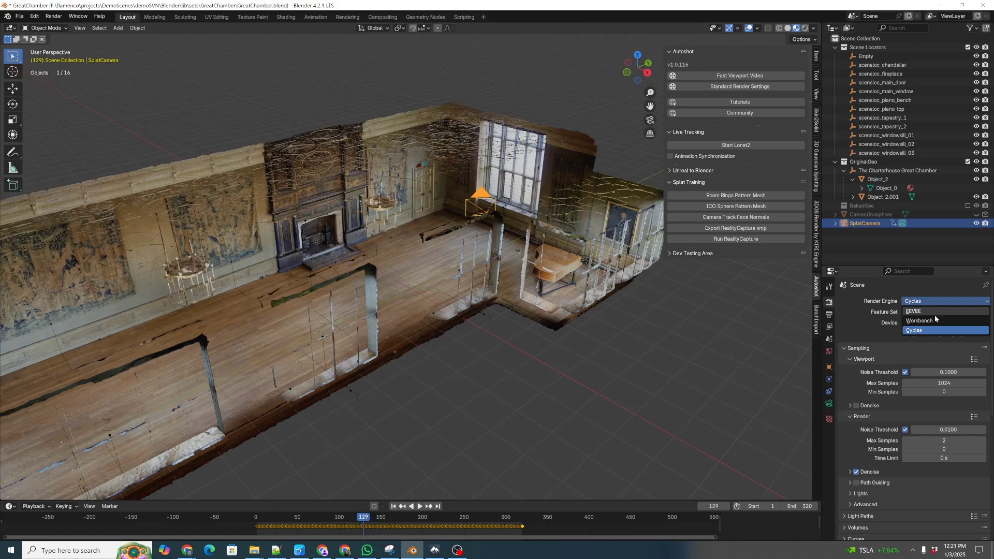
left_click(916, 311)
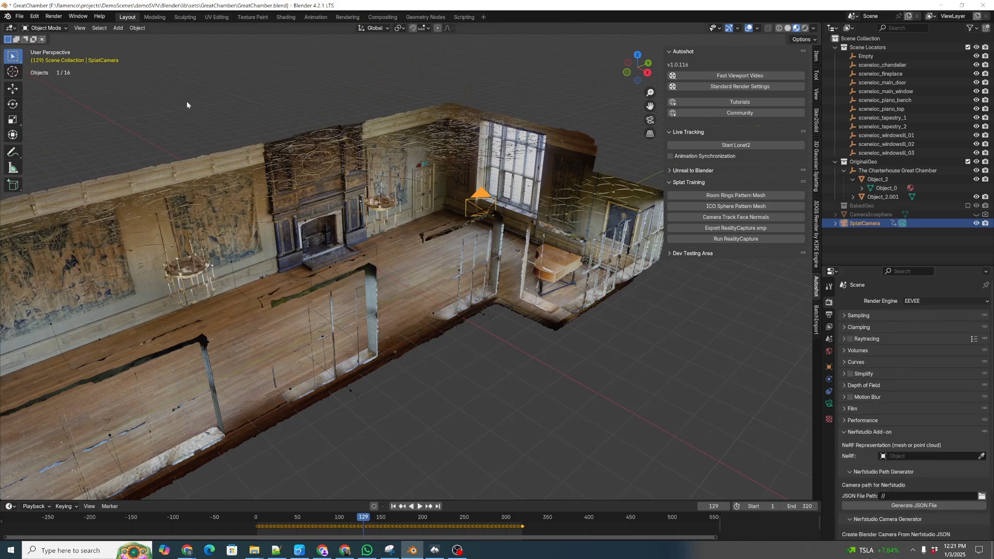
Render the SplatCamera animation to the Images folder and close the render window.
left_click(53, 17)
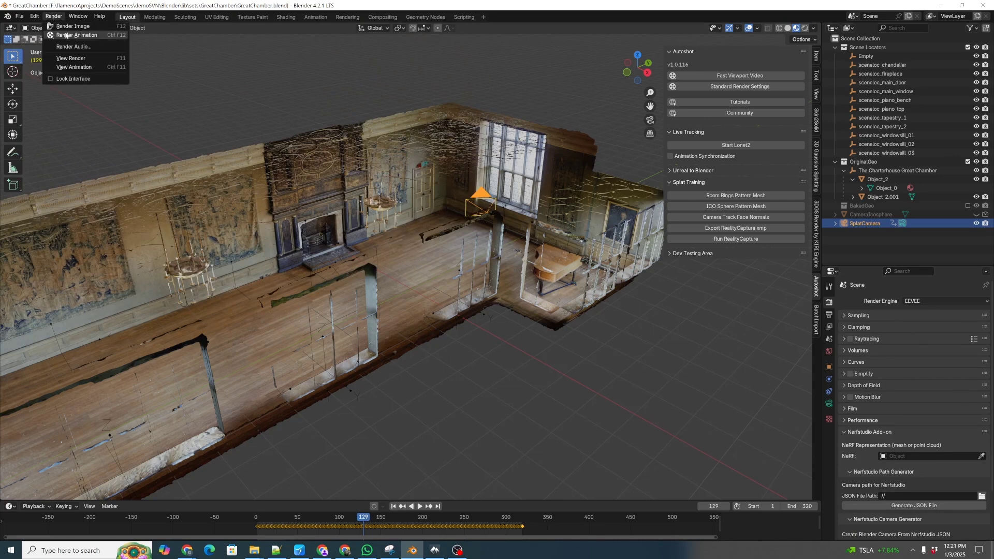
left_click(72, 35)
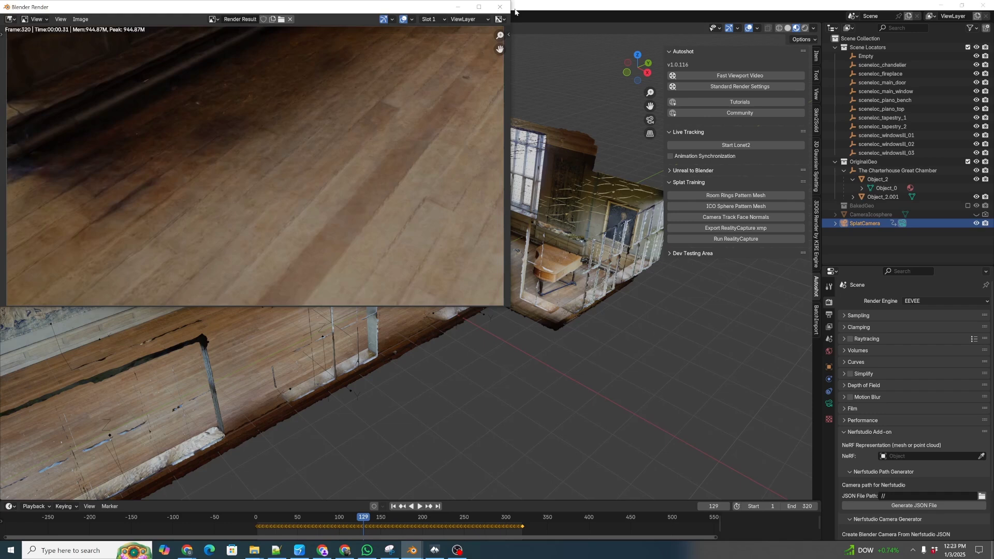
key("Escape")
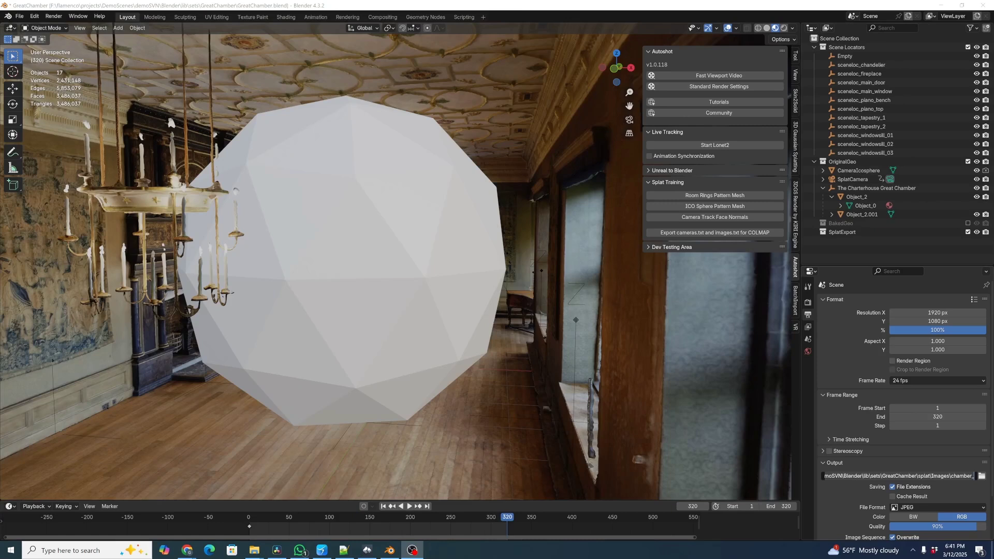
left_click(672, 184)
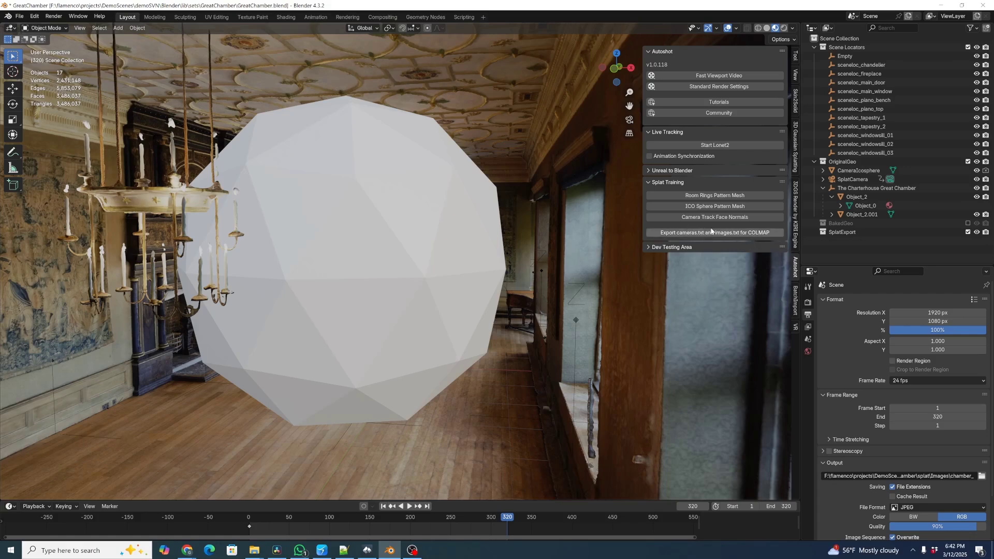
Export the SplatCamera's cameras.txt and images.txt files for COLMAP.
left_click(715, 232)
left_click(717, 230)
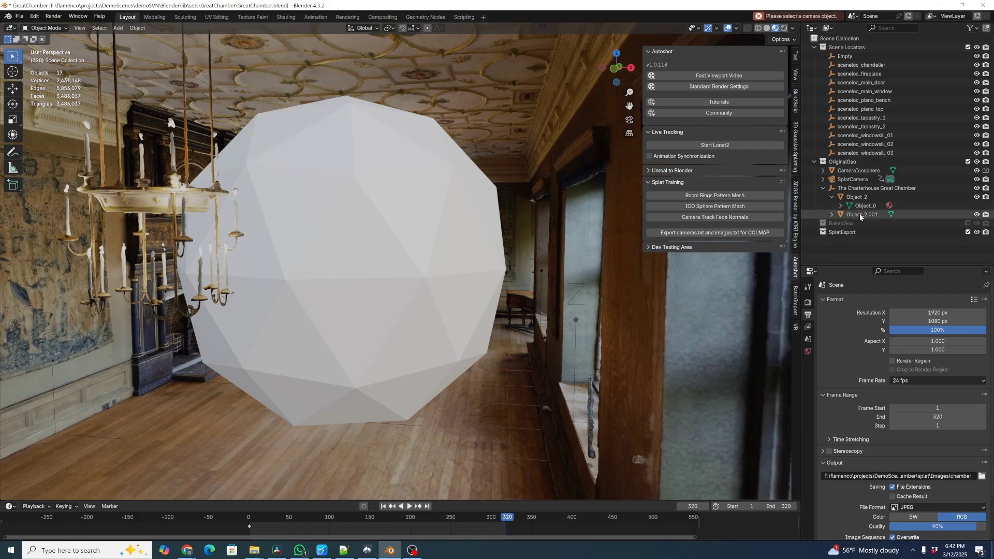
left_click(835, 179)
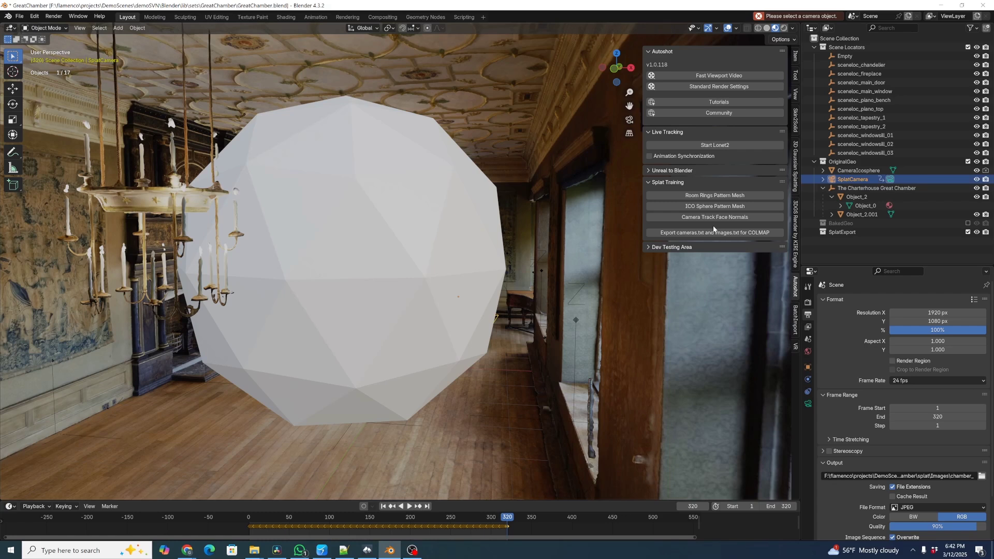
left_click(699, 233)
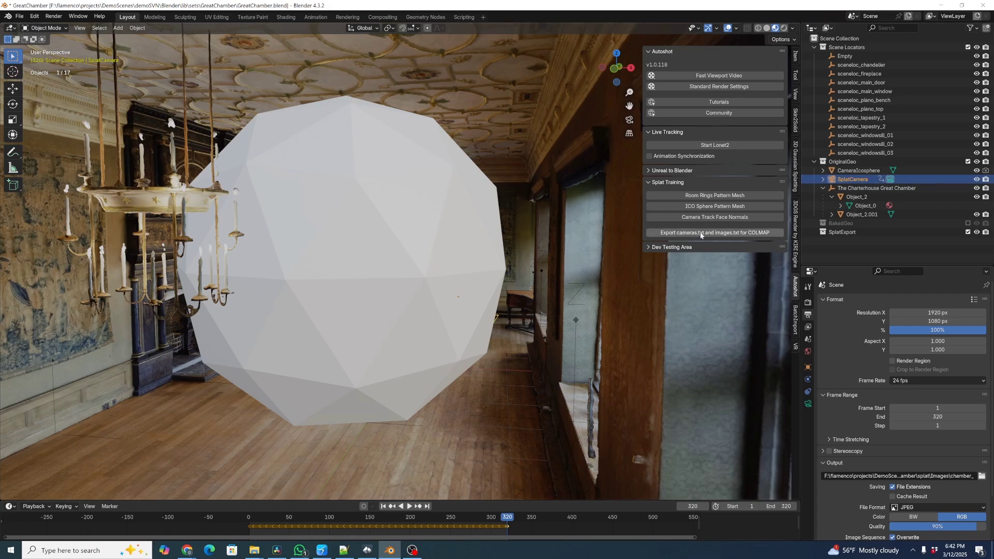
left_click(701, 233)
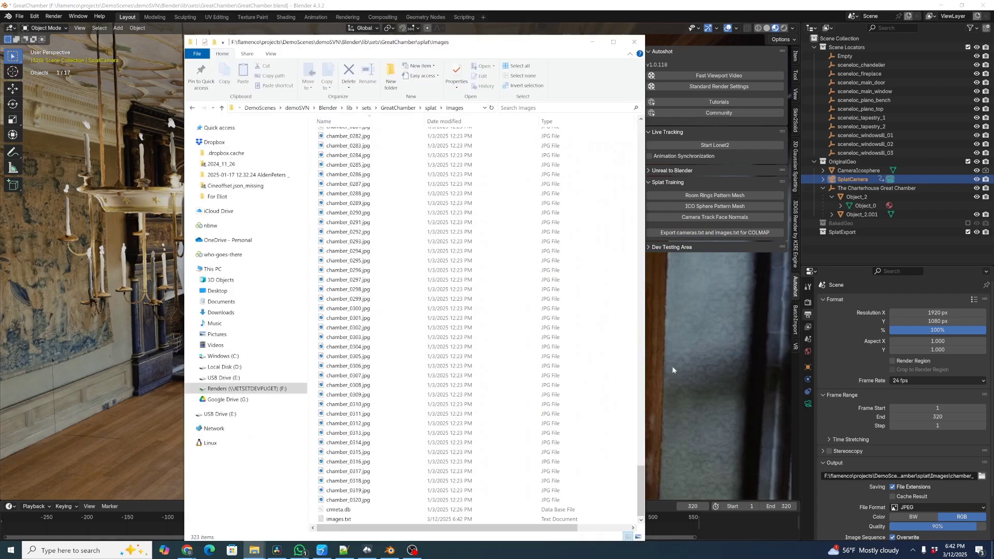
Check the Images folder in File Explorer for the exported cameras.txt and images.txt alongside the rendered frames.
left_click_drag(641, 476, 649, 124)
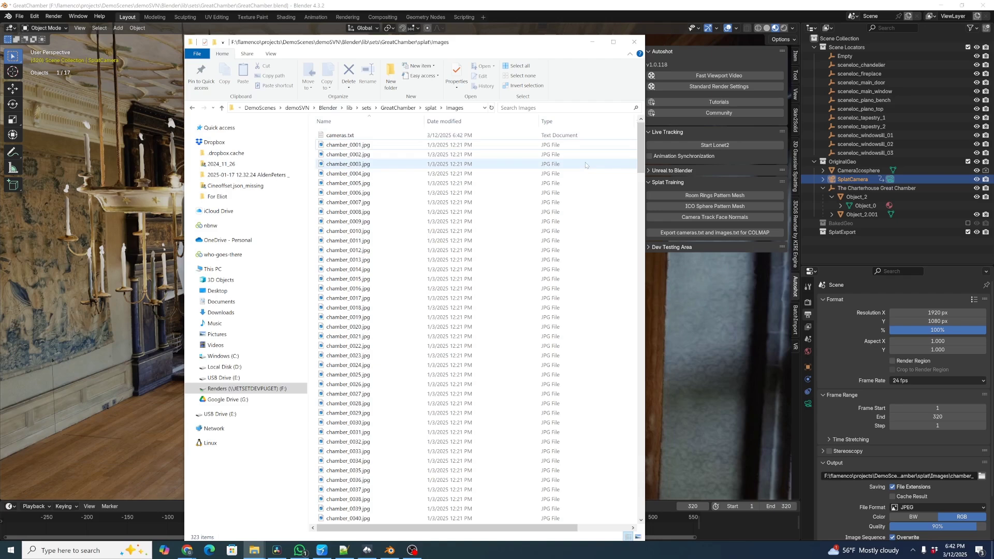
left_click_drag(641, 161, 641, 505)
double_click(342, 520)
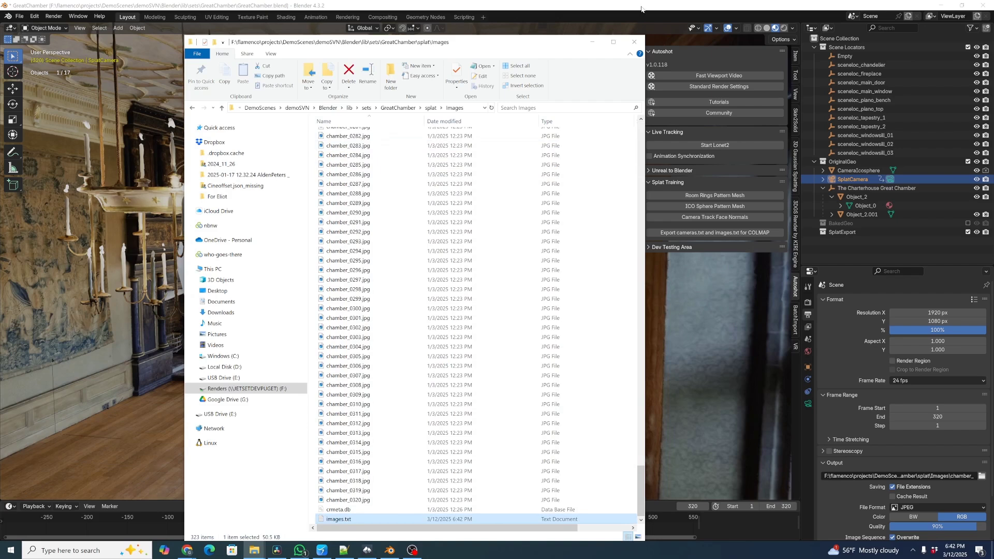
left_click(642, 9)
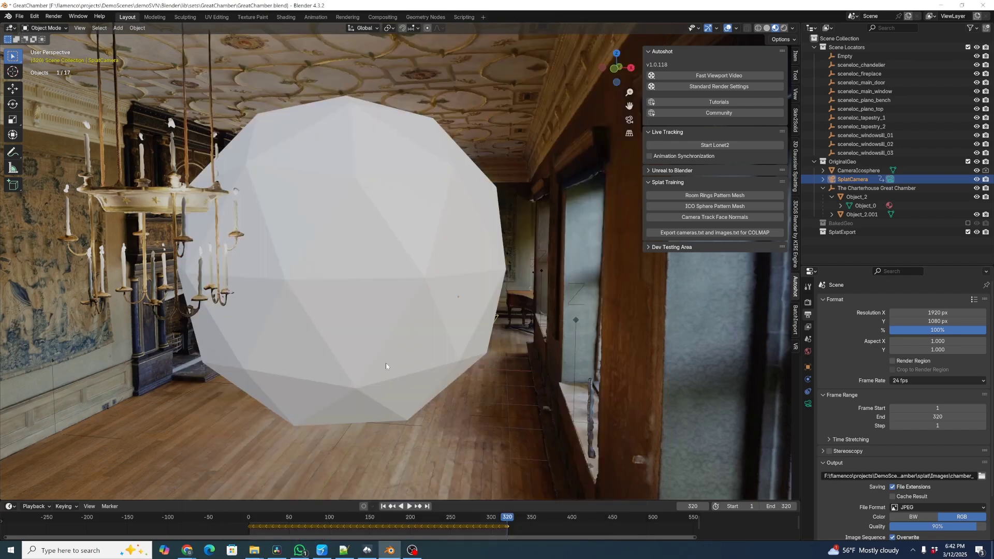
Switch to the Autoshot application and generate points3d.txt from the images.txt file in GreatChamber\splat\Images.
left_click(322, 550)
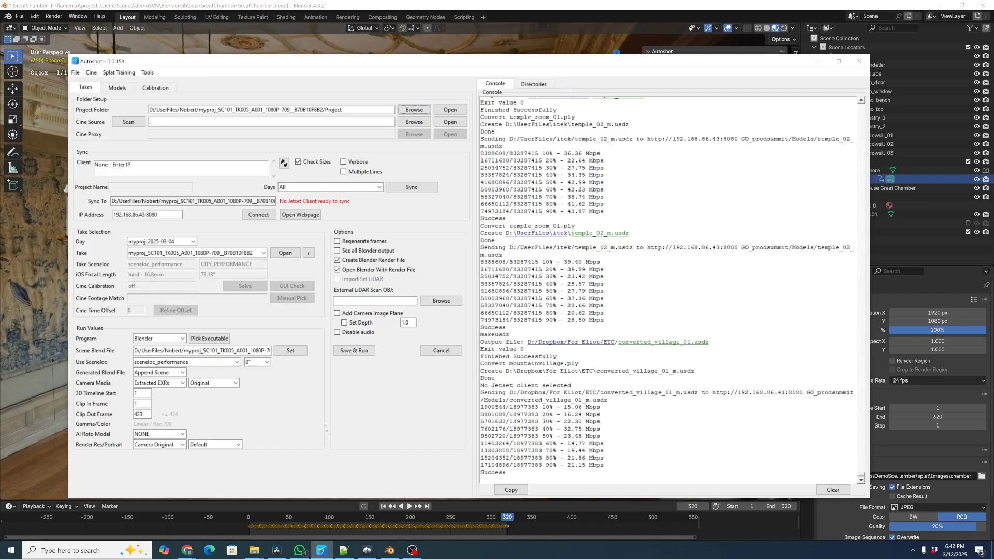
left_click(128, 74)
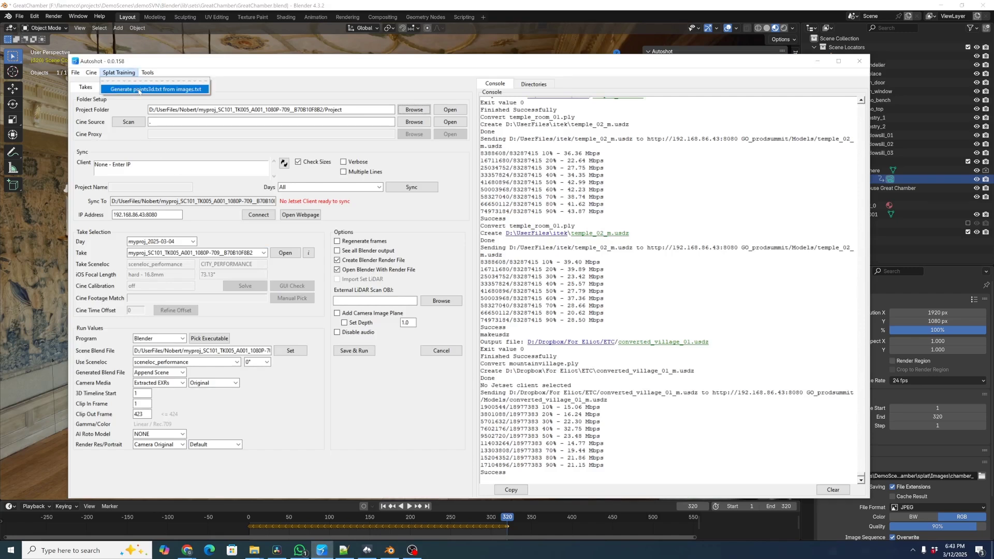
left_click(186, 90)
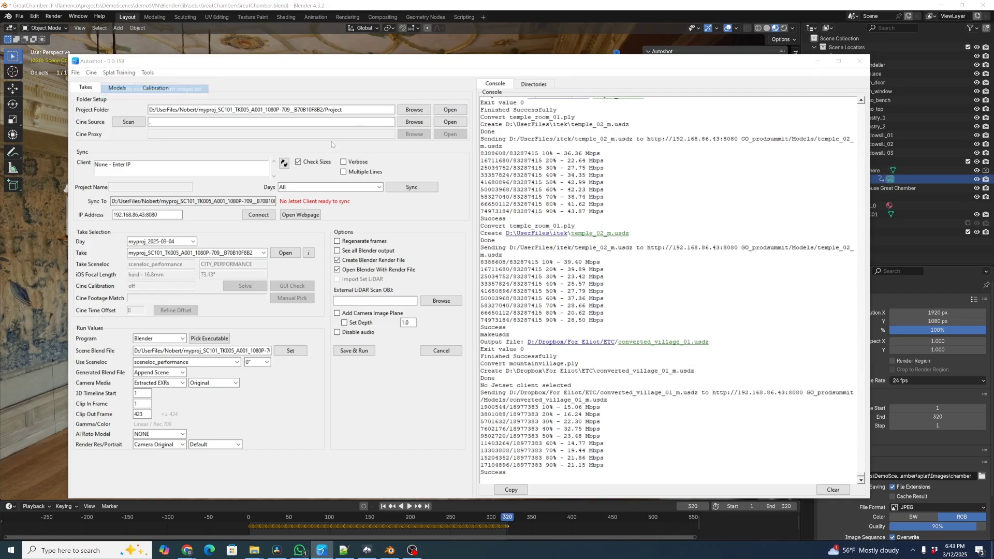
left_click(305, 100)
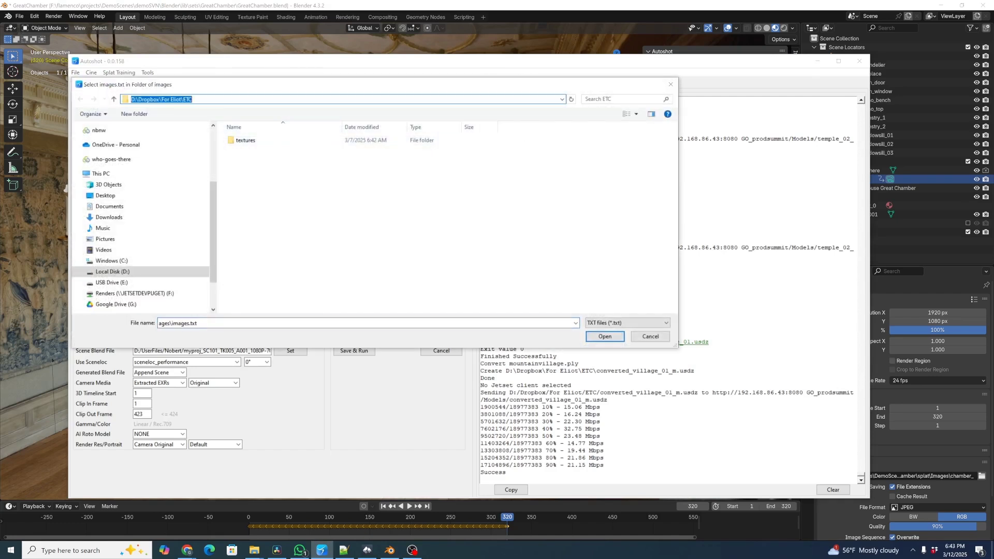
type("F:\\flamenco\\projects\\DemoScenes\\demoSVN\\Blender\\lib\\sets\\GreatChamber\\splat\\Images\\")
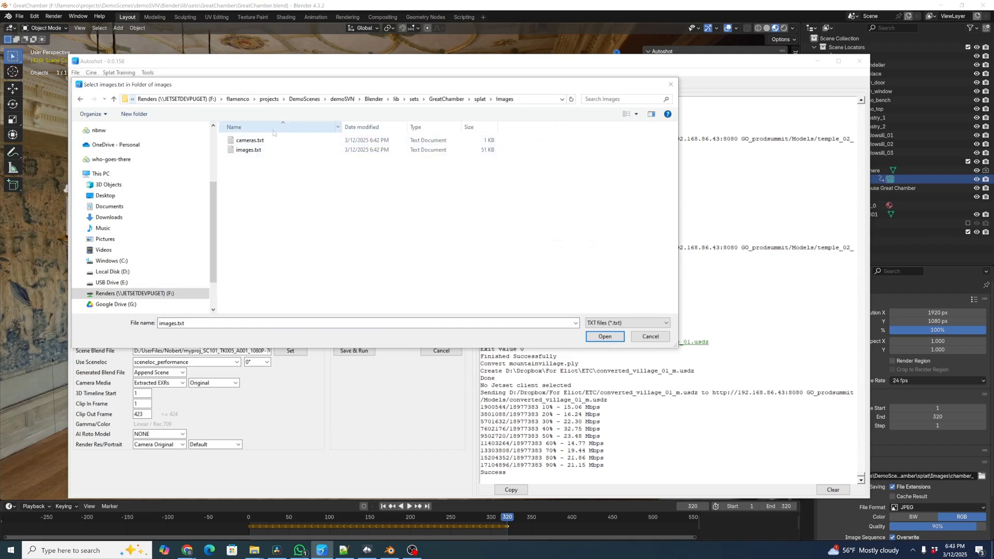
left_click_drag(303, 86, 339, 128)
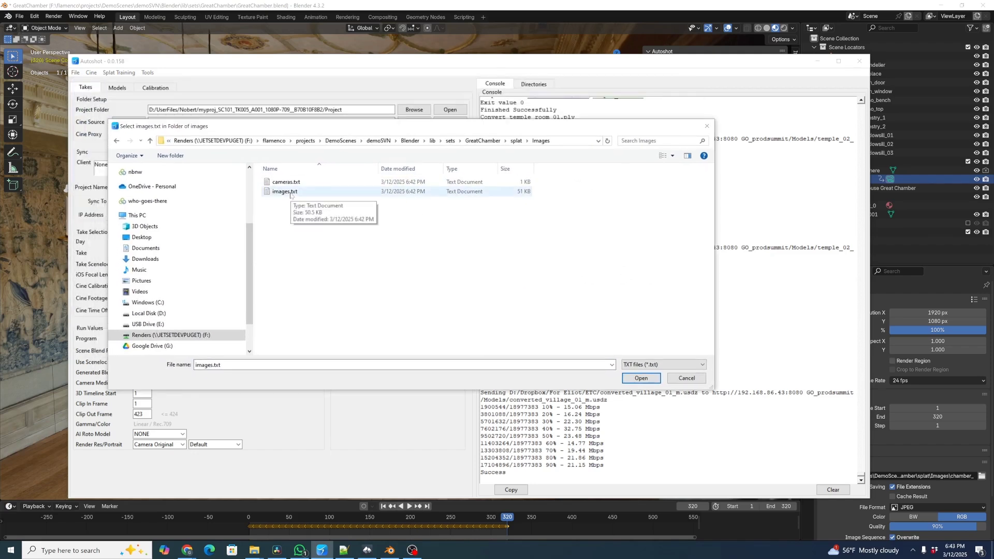
left_click(290, 193)
left_click(641, 378)
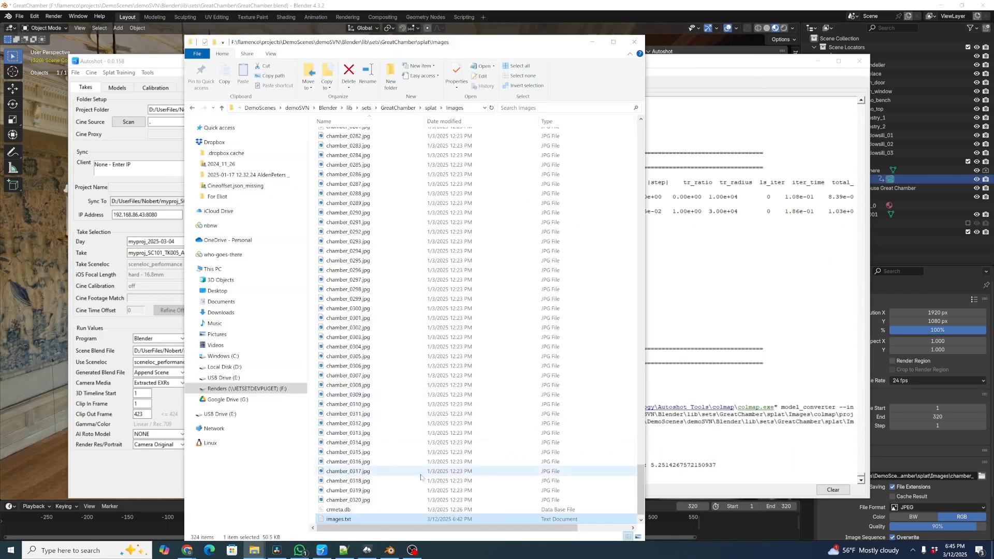
Look for the generated points3D.txt file at the end of the Images folder listing in File Explorer.
left_click_drag(642, 502, 641, 498)
scroll(640, 500, "down", 2)
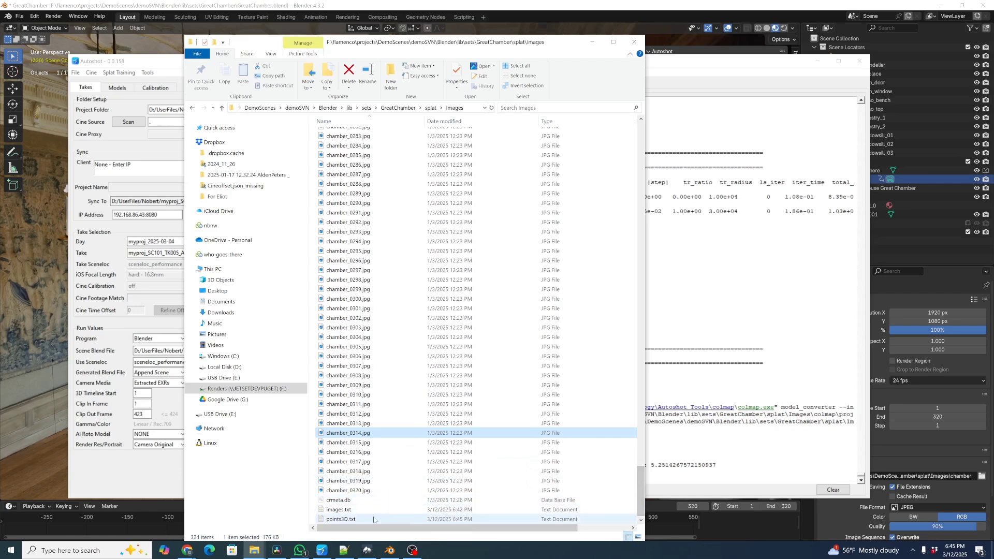
left_click(359, 519)
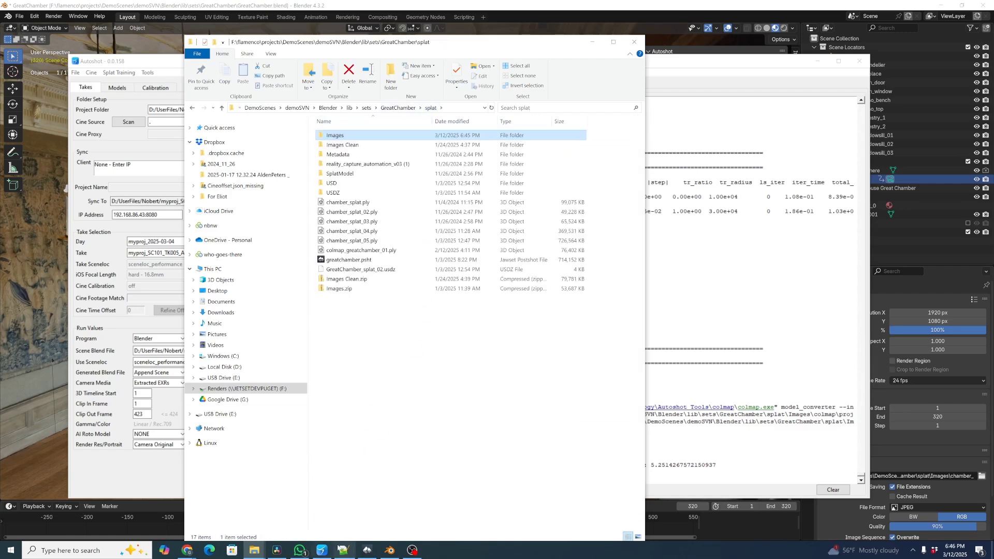
Switch to Postshot, import the splat\Images folder with imported camera poses and the Splat MCMC profile, and start training.
left_click(366, 552)
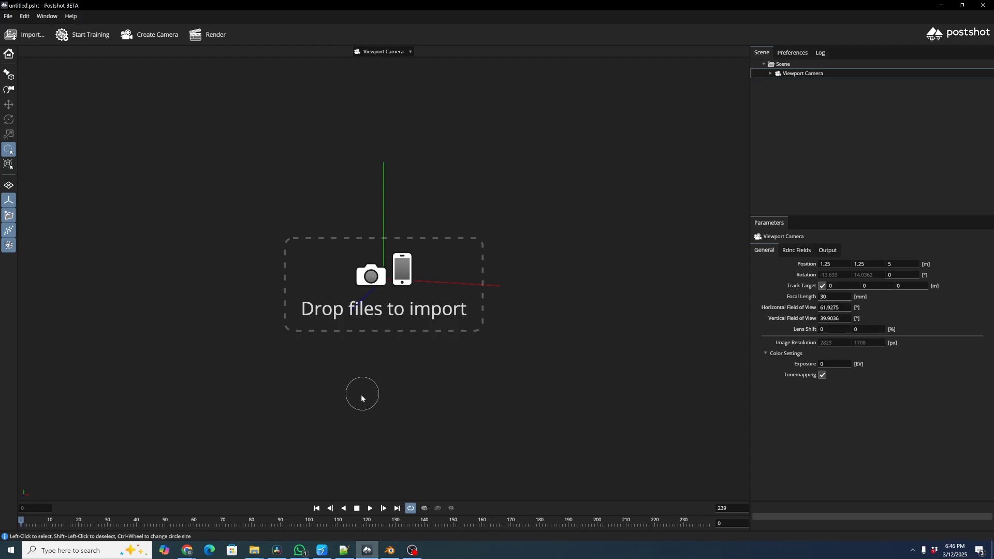
mouse_move(254, 553)
left_click(317, 510)
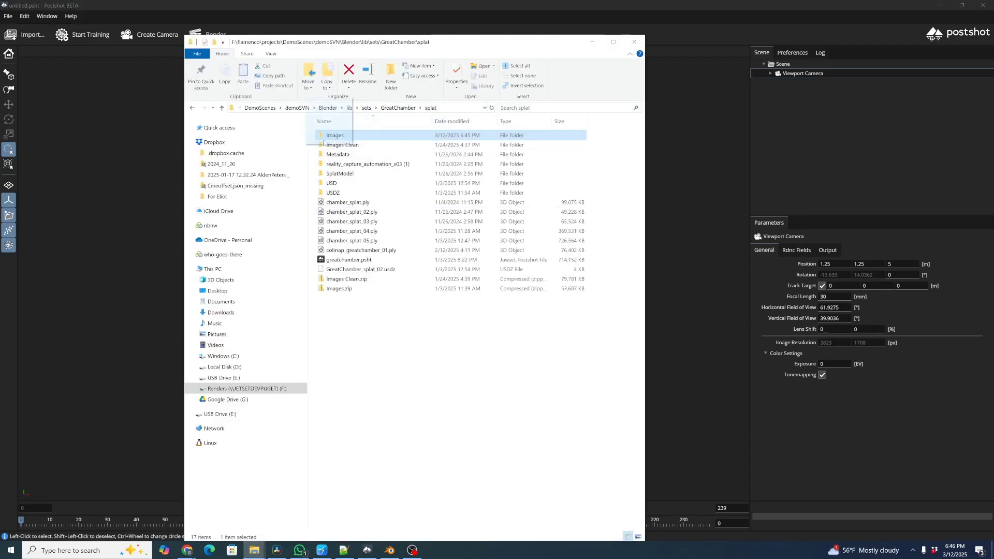
left_click_drag(335, 136, 123, 249)
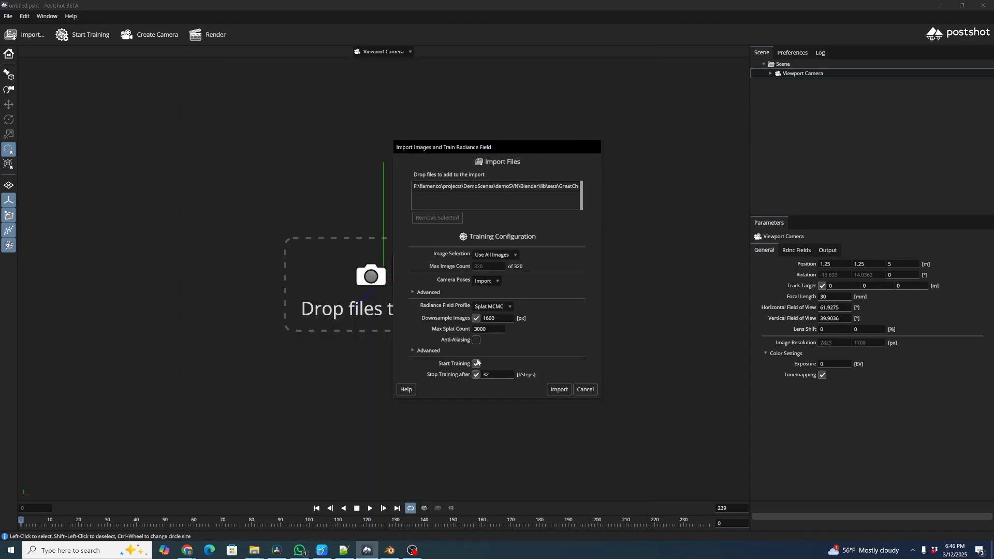
left_click(559, 390)
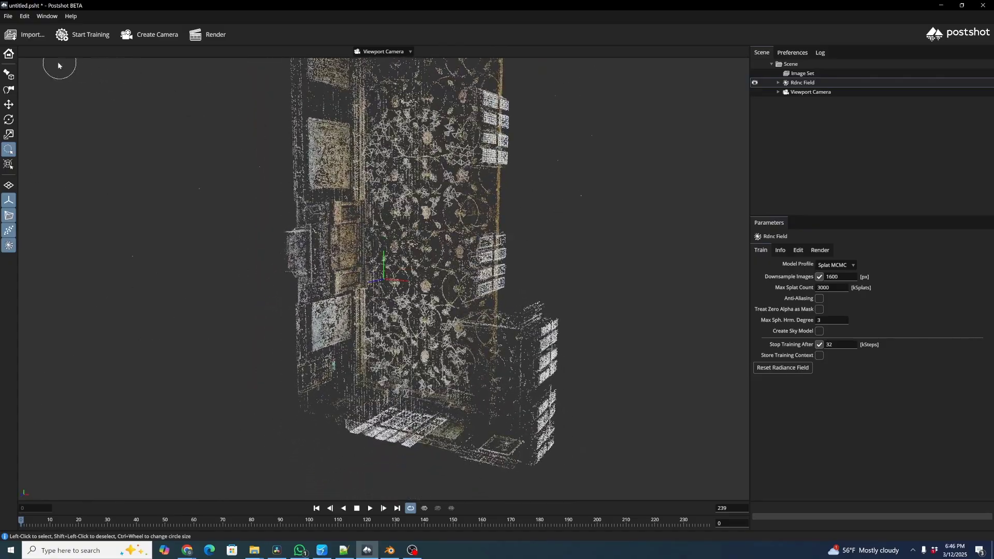
left_click(83, 35)
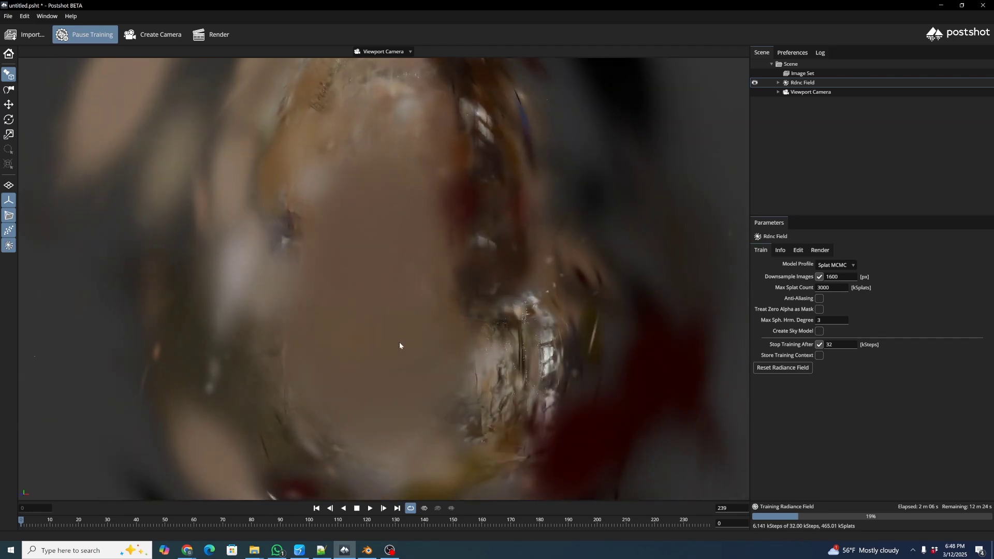
Pause the training and export the radiance field as a PLY file named chamber_splat into GreatChamber\splat\images.
left_click(86, 34)
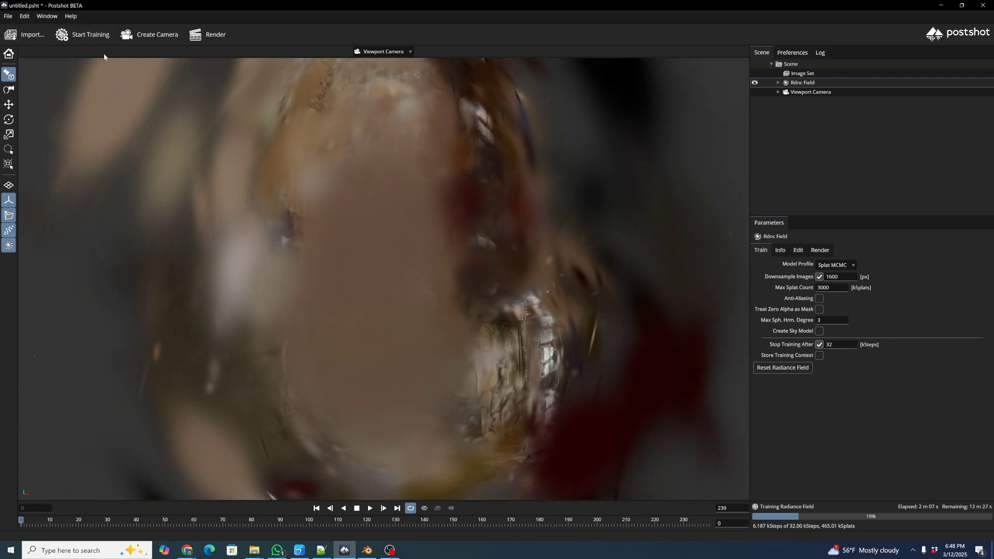
left_click(9, 17)
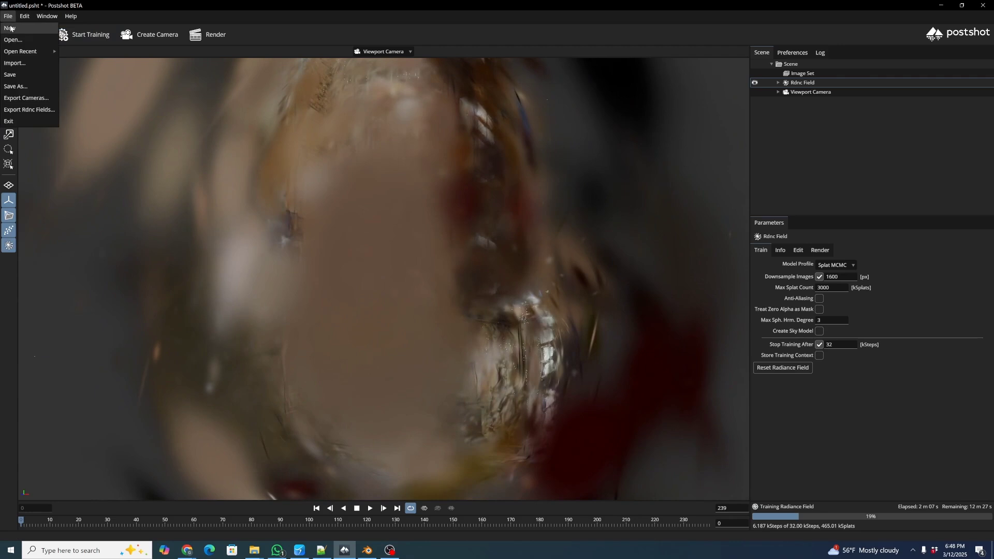
left_click(31, 110)
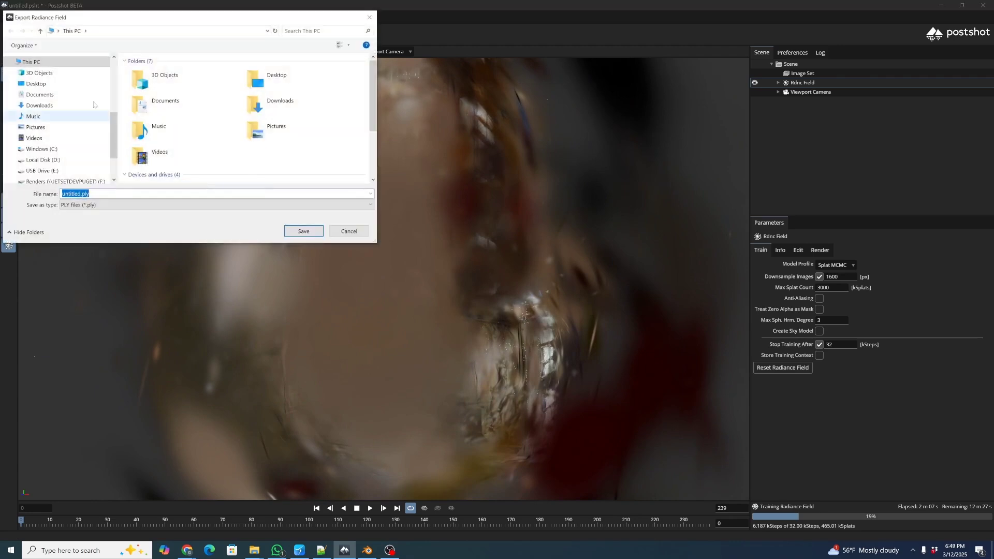
left_click(155, 31)
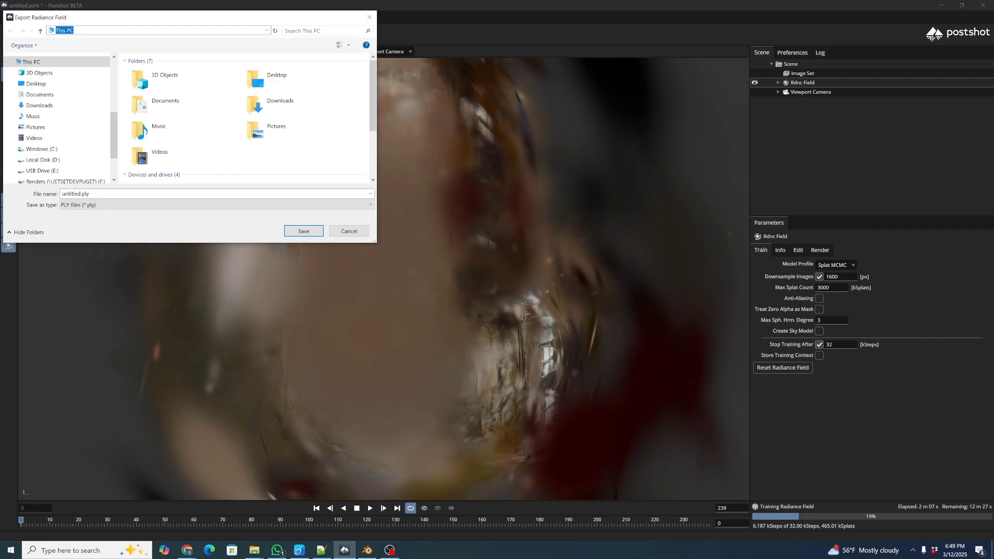
key("ctrl+v")
key("BackSpace")
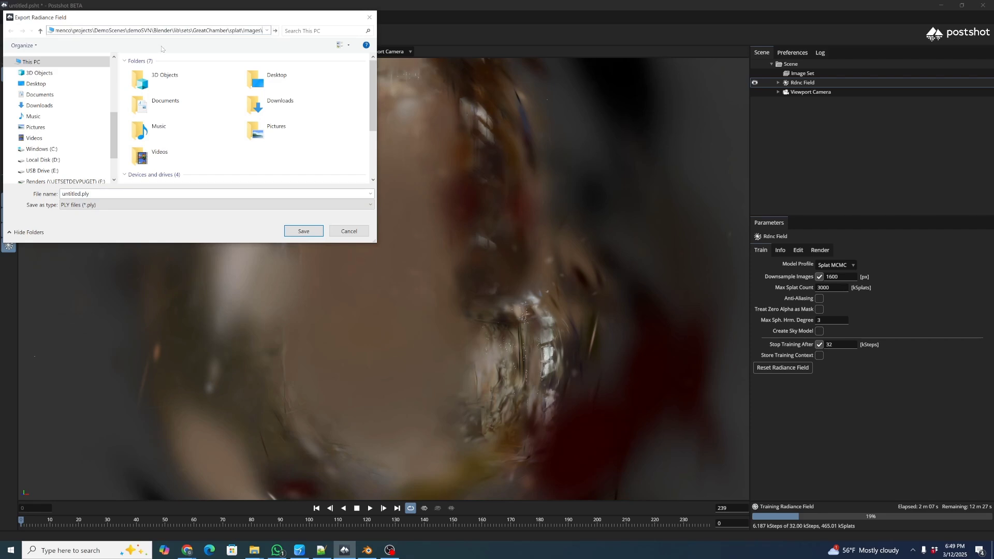
key("Return")
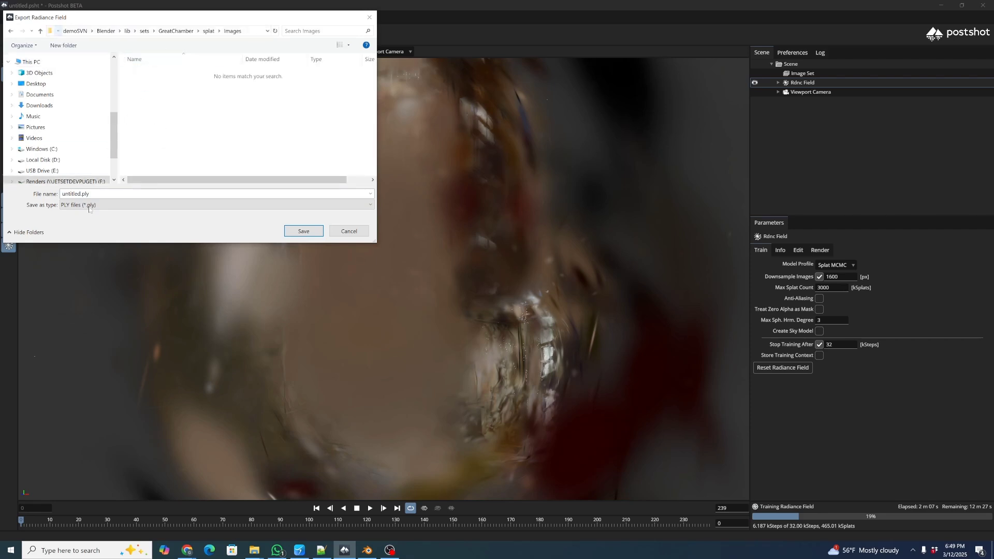
type("chamb")
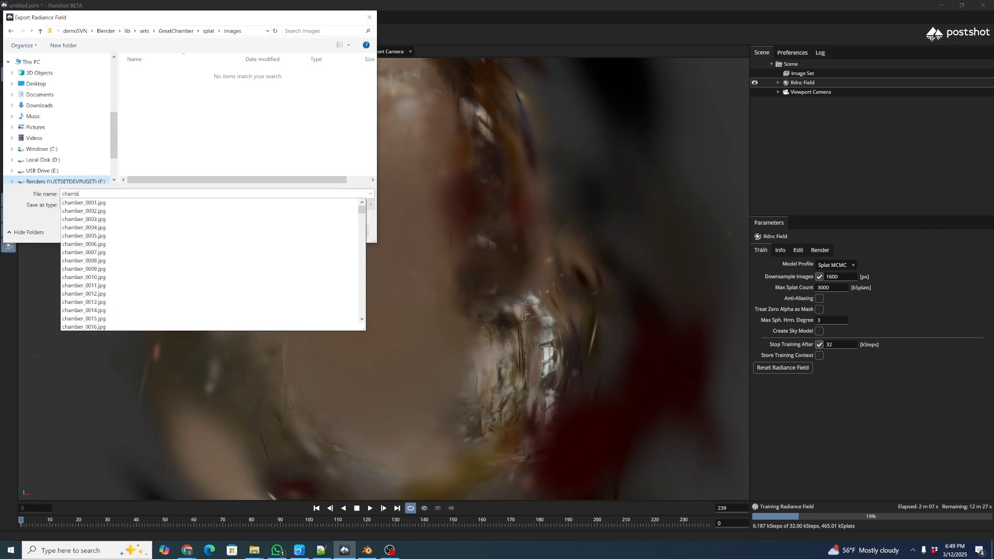
type("er_splat")
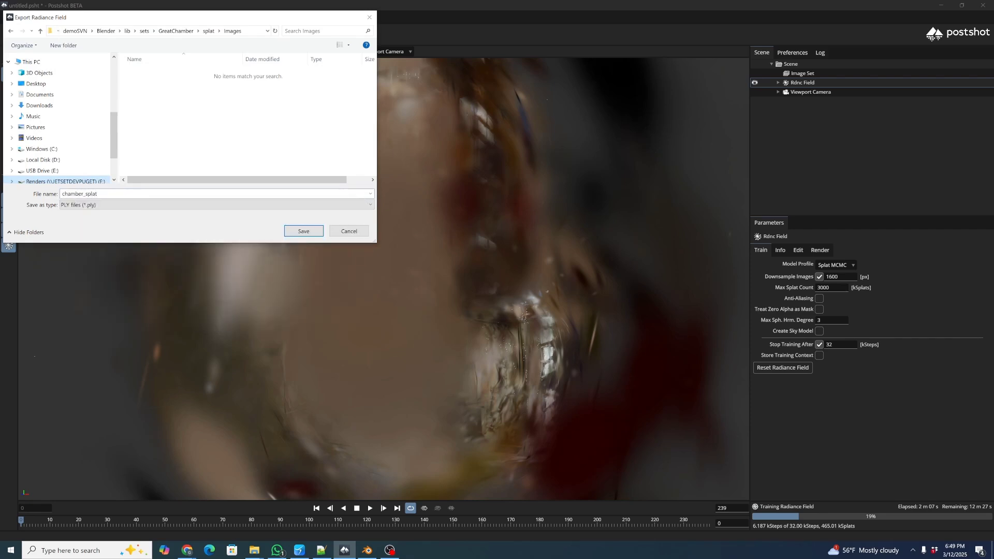
left_click(303, 231)
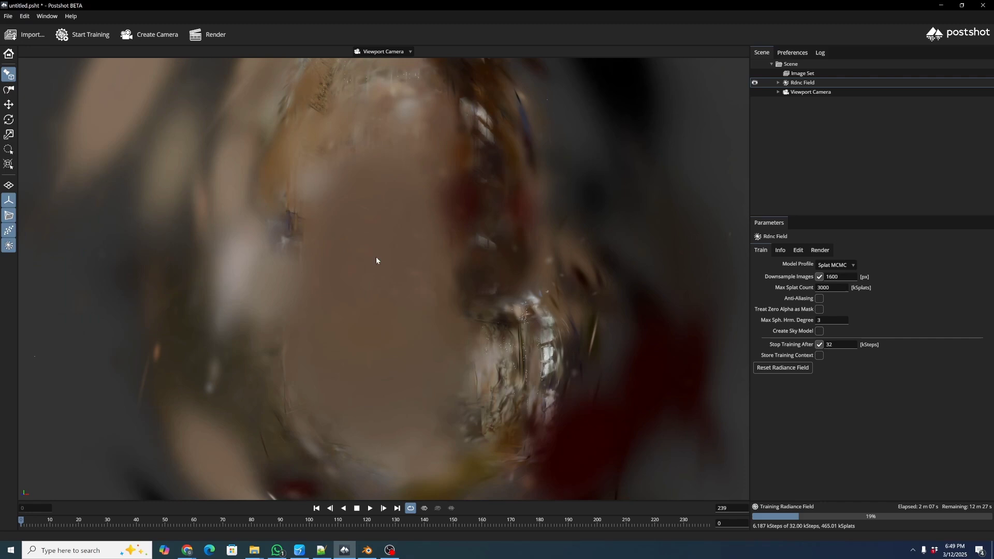
Switch back to Blender and hide the CameraIcosphere in the viewport.
left_click(367, 550)
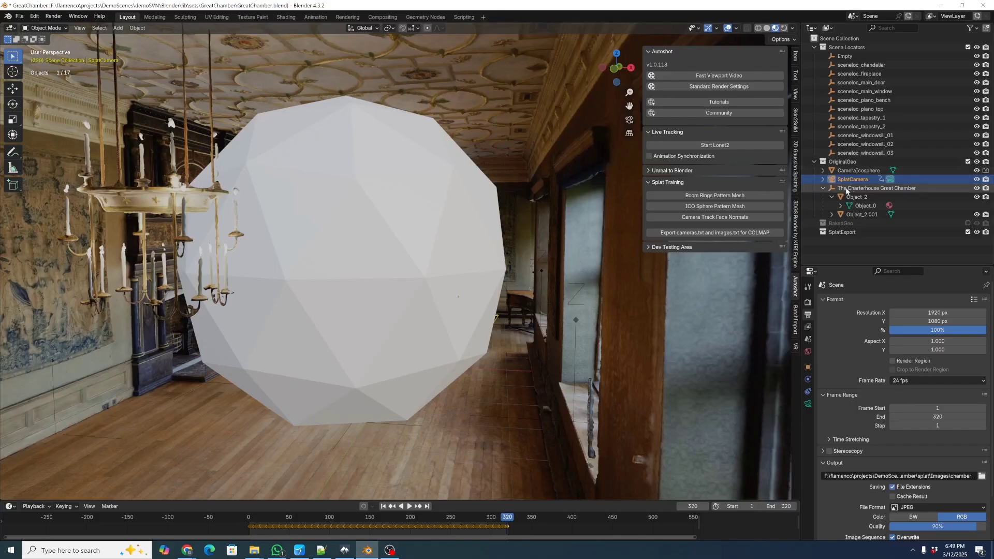
left_click(977, 171)
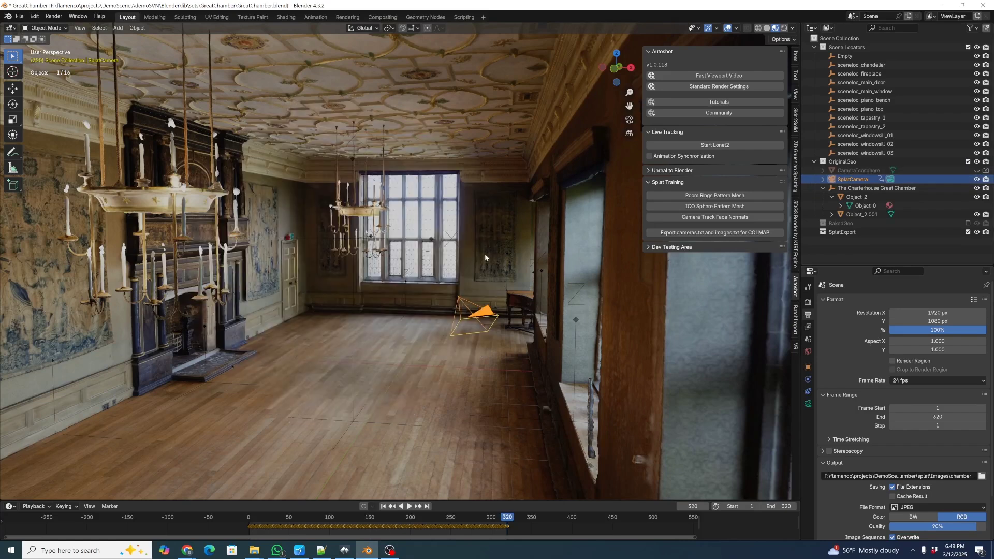
Import the Gaussian splat file chamber_splat.ply from the GreatChamber\splat\Images folder.
middle_click_drag(485, 253, 469, 271)
scroll(492, 248, "down", 3)
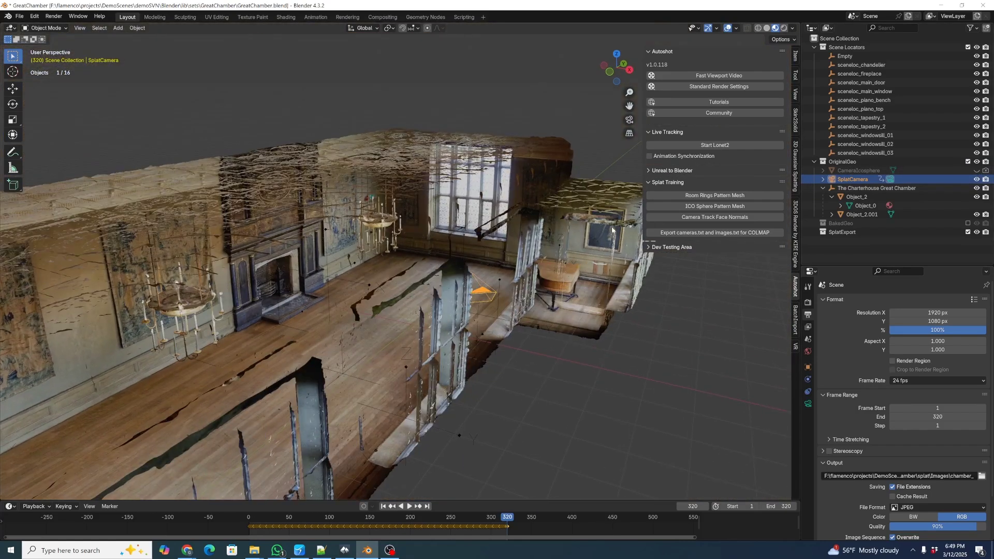
left_click(796, 162)
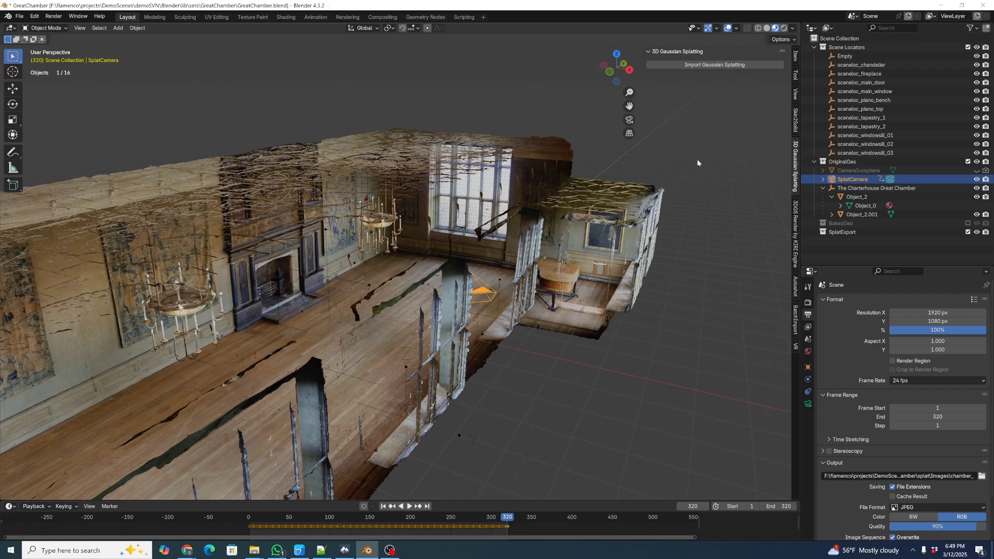
left_click(718, 66)
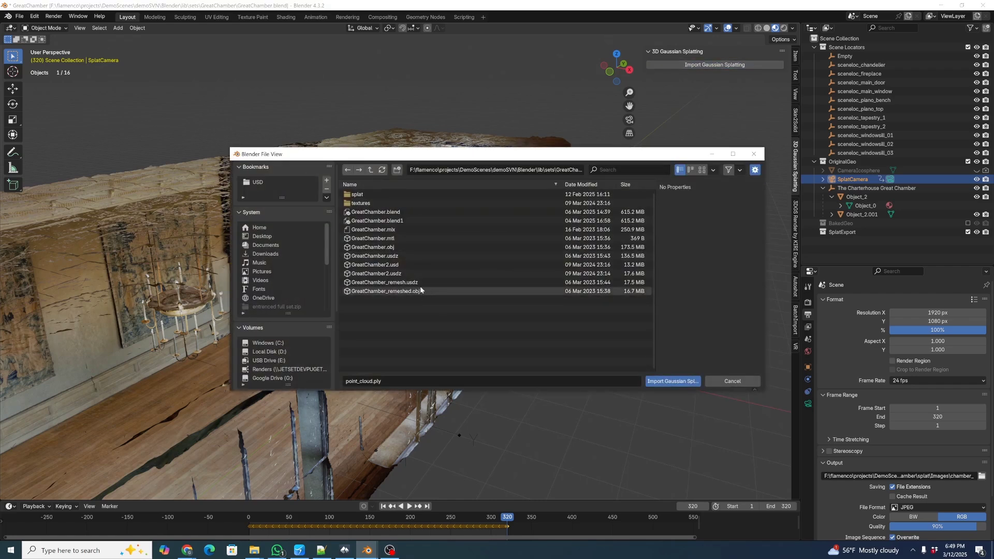
left_click(365, 195)
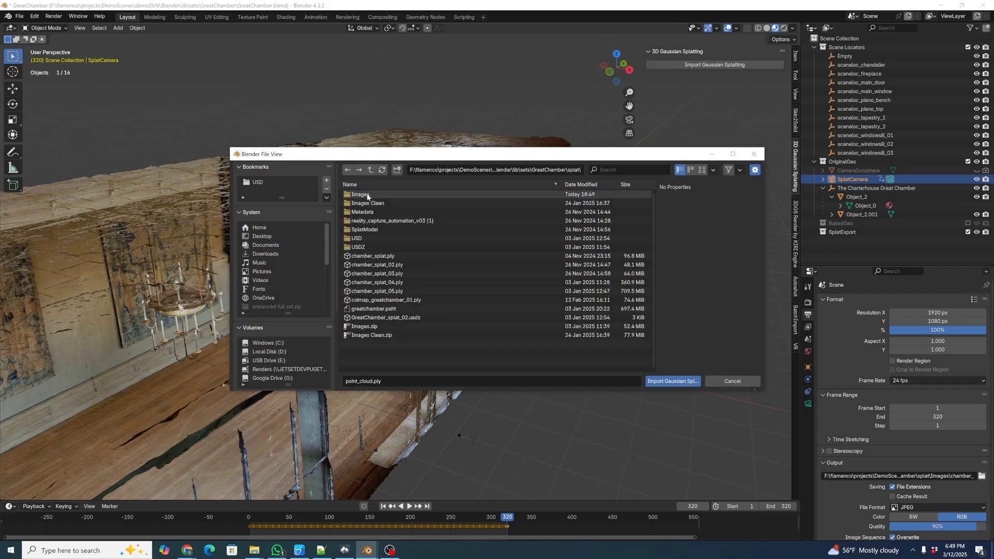
left_click(519, 171)
type("F:\\flamenco\\projects\\DemoScenes\\demoSVN\\Blender\\lib\\sets\\GreatChamber\\splat\\Images\\chamber_")
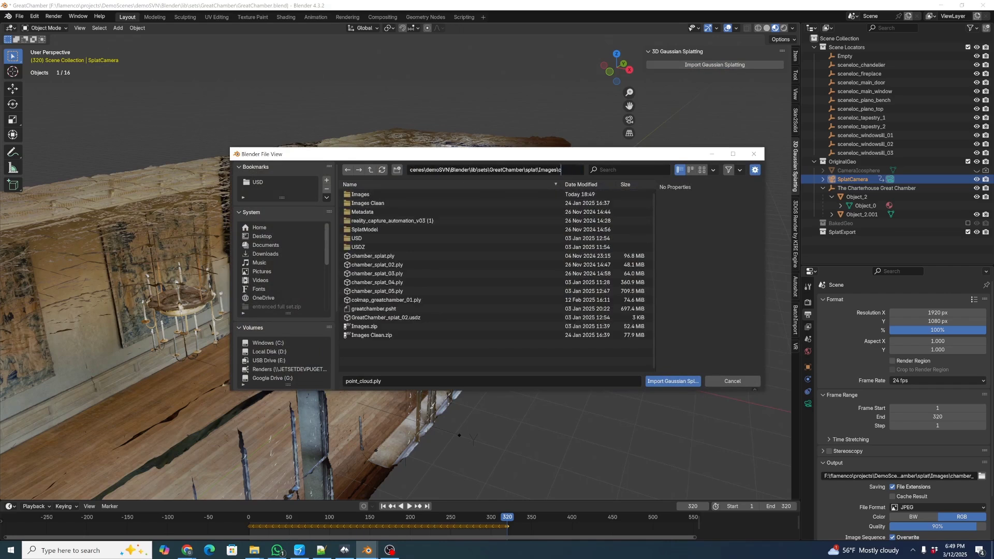
key("Return")
scroll(402, 292, "down", 8)
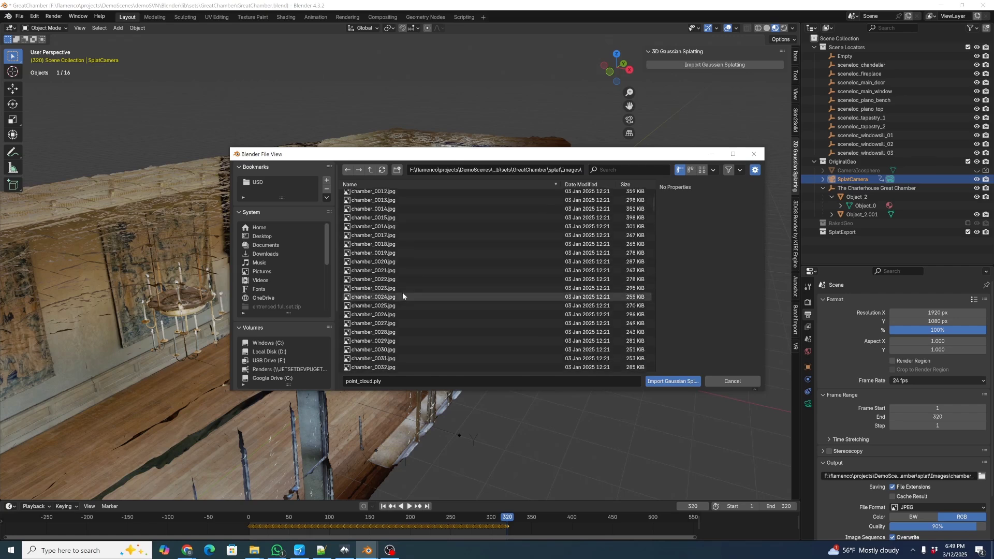
scroll(407, 354, "down", 20)
left_click(405, 353)
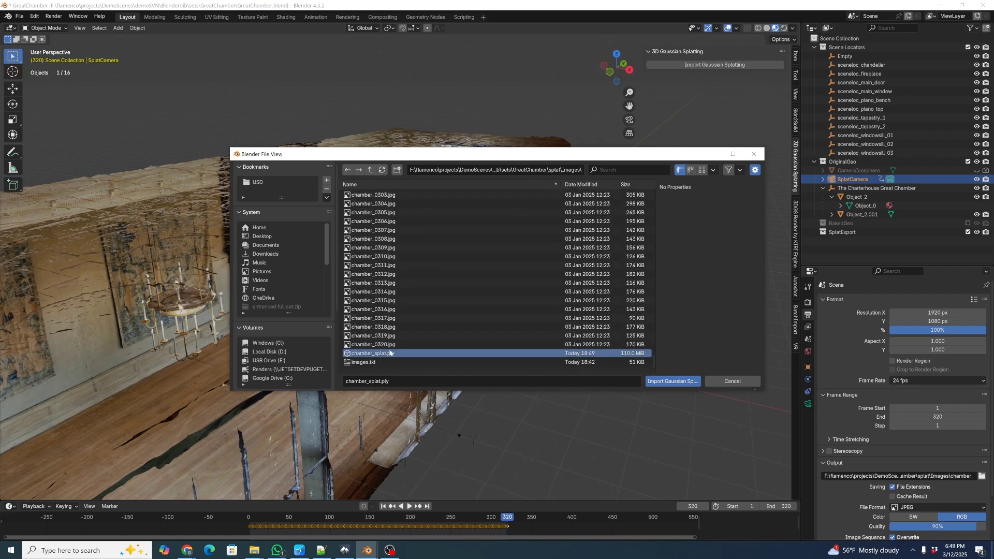
left_click(673, 382)
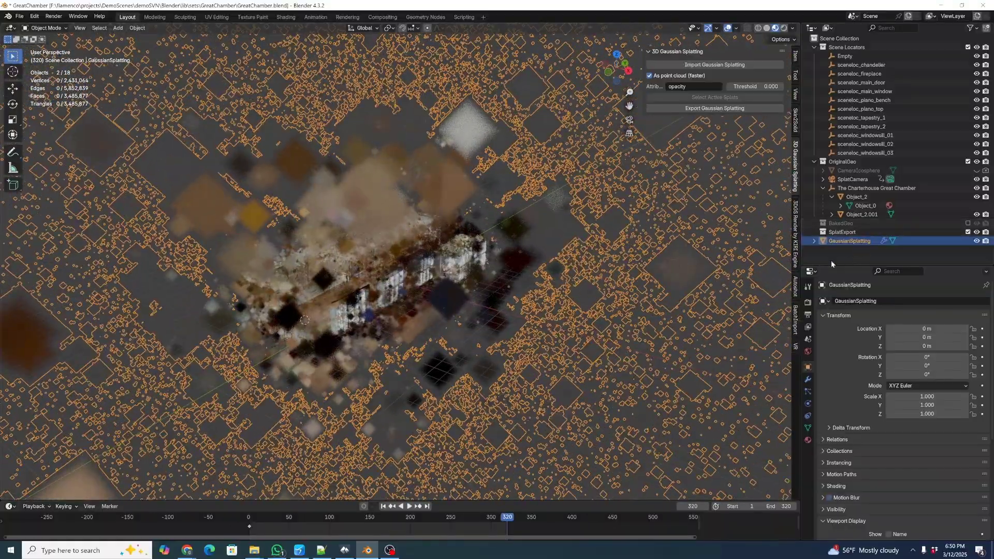
Reset the 3D cursor to the world origin and add an Arrows empty named splatloc_chamber_splat in the SplatExport collection.
left_click(849, 234)
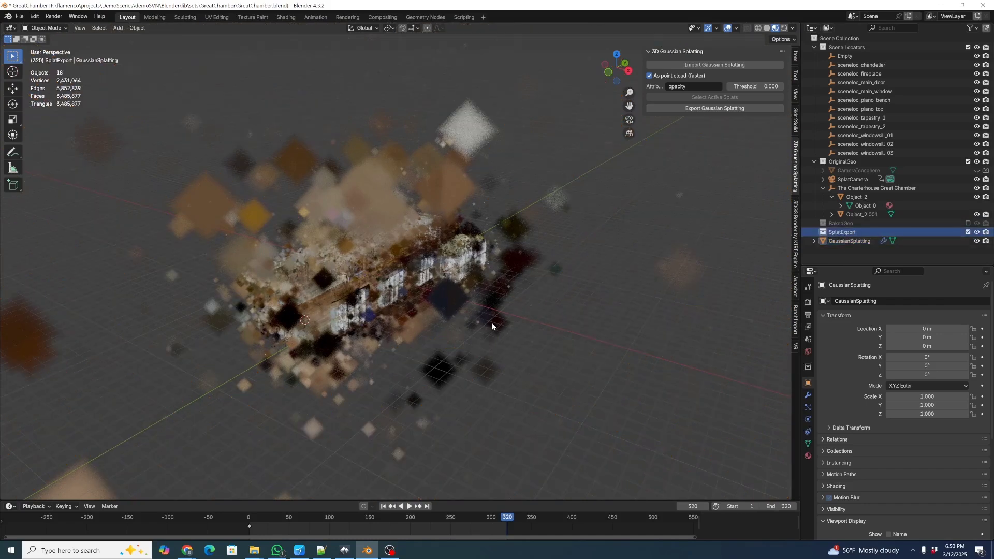
key("shift+s")
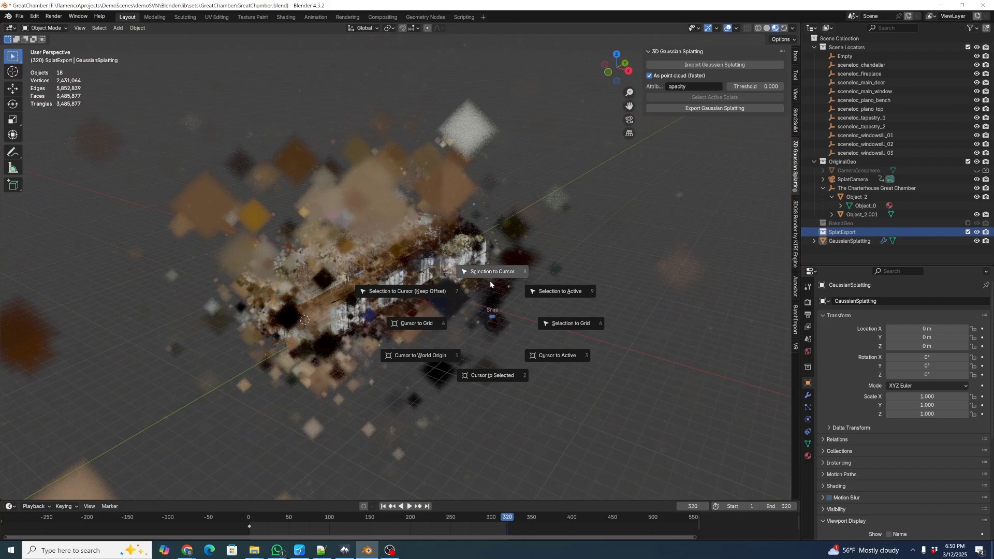
left_click(435, 356)
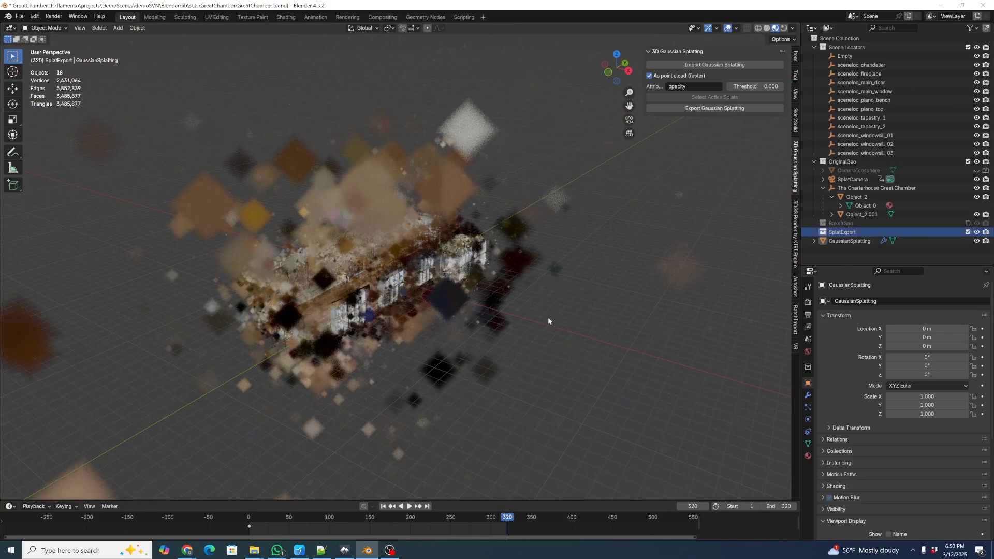
key("shift+a")
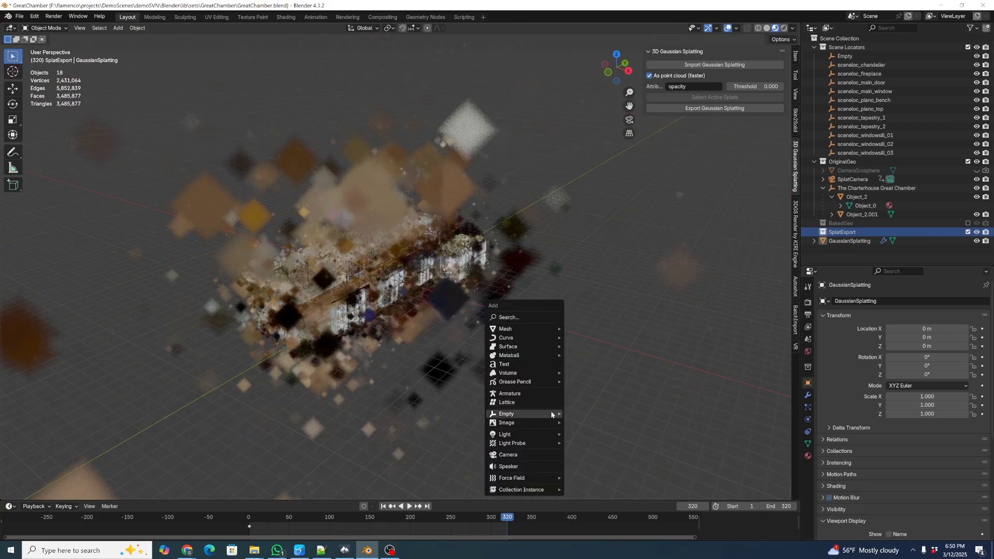
mouse_move(552, 414)
left_click(598, 422)
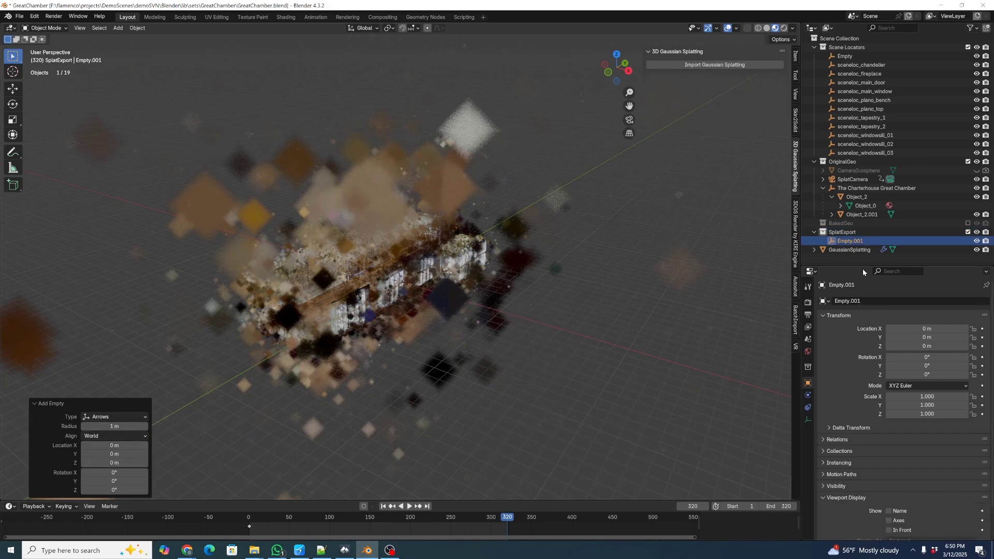
key("F2")
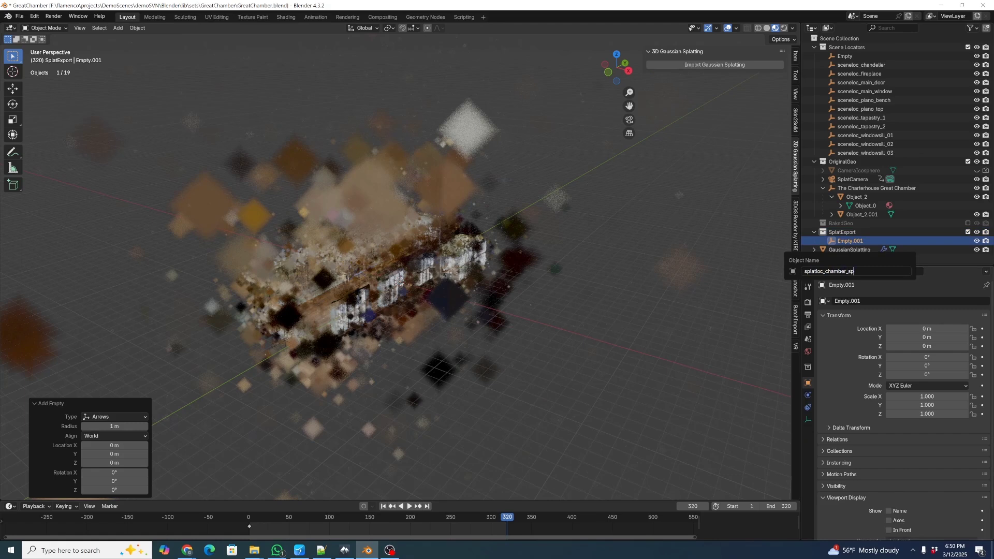
key("Return")
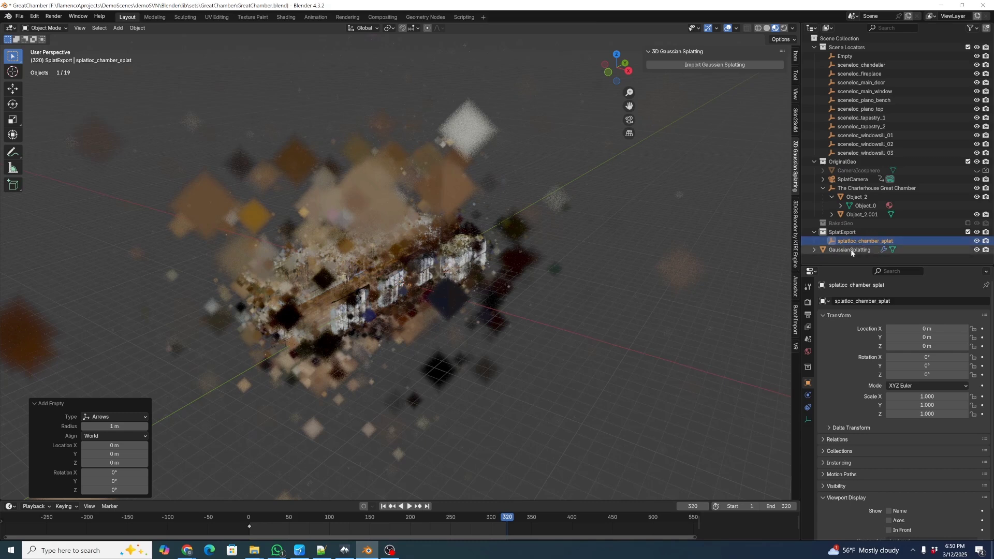
Move the GaussianSplatting object into the SplatExport collection and parent it to splatloc_chamber_splat using Object (Without Inverse).
left_click(850, 250)
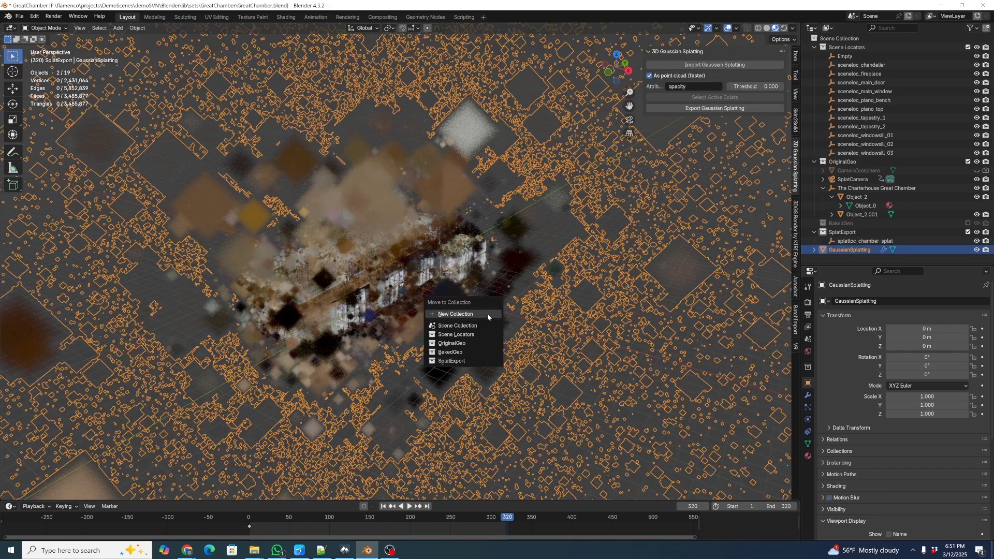
left_click(474, 359)
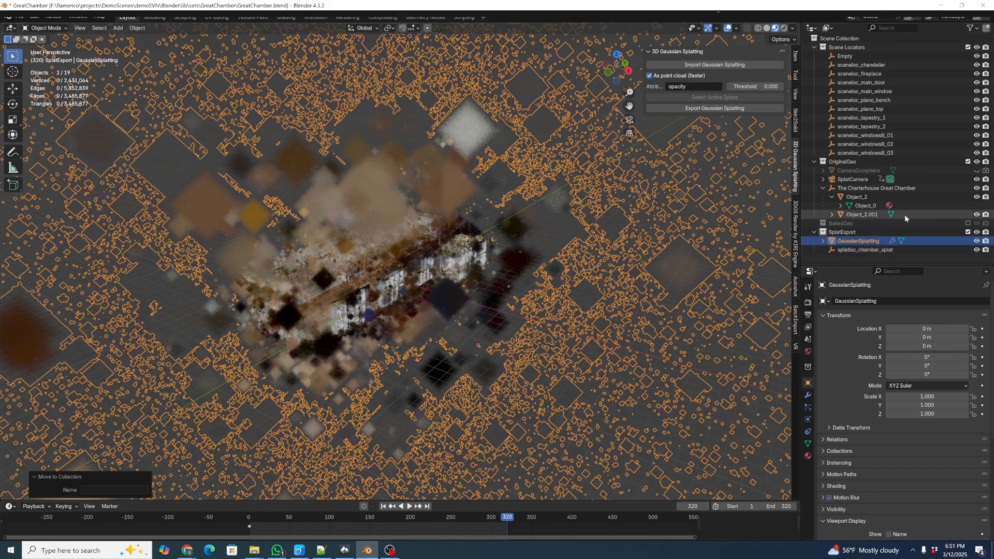
left_click(848, 251, "ctrl")
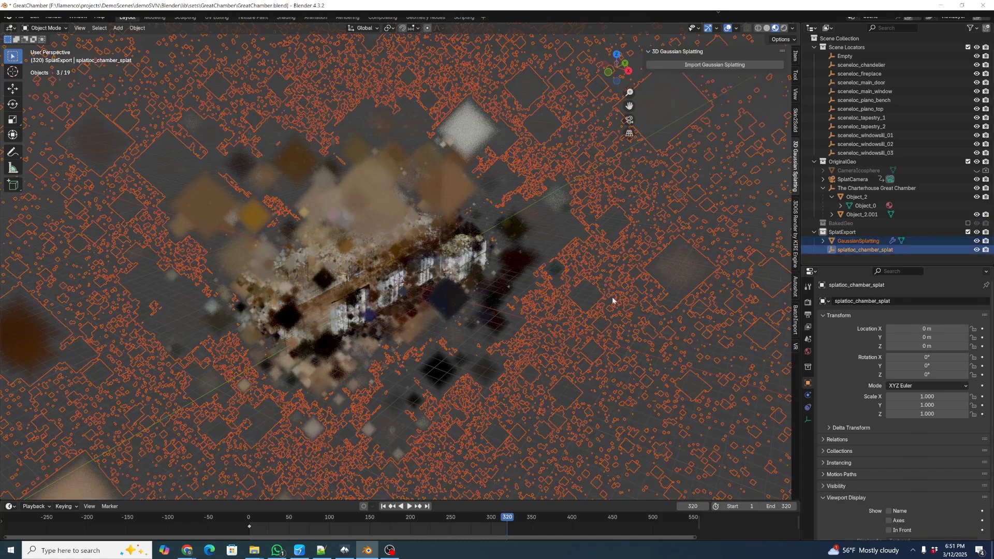
key("ctrl+p")
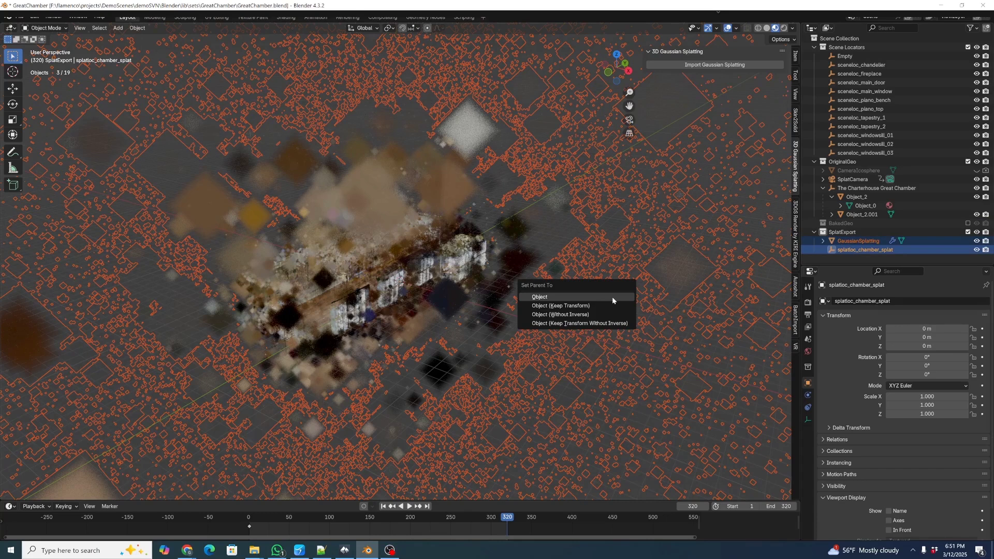
left_click(582, 315)
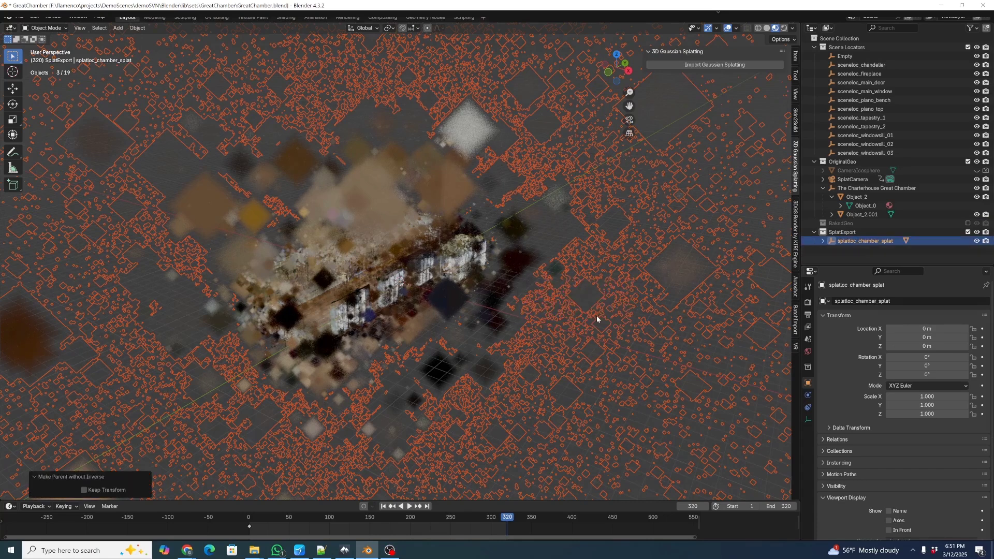
left_click(823, 242)
Compare the splat's alignment with the original chamber model from inside the room by toggling the GaussianSplatting object's viewport visibility.
middle_click_drag(527, 283, 522, 310)
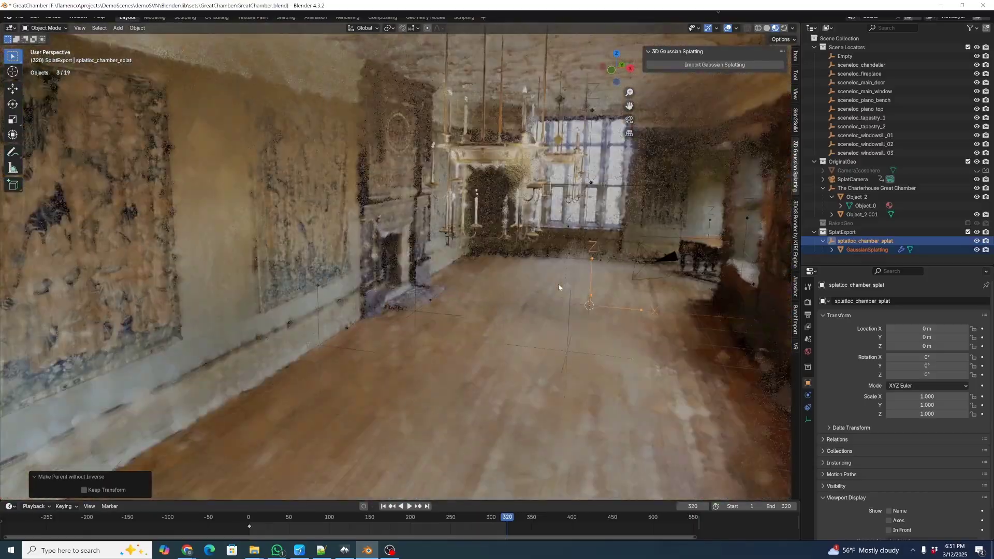
scroll(509, 321, "up", 8)
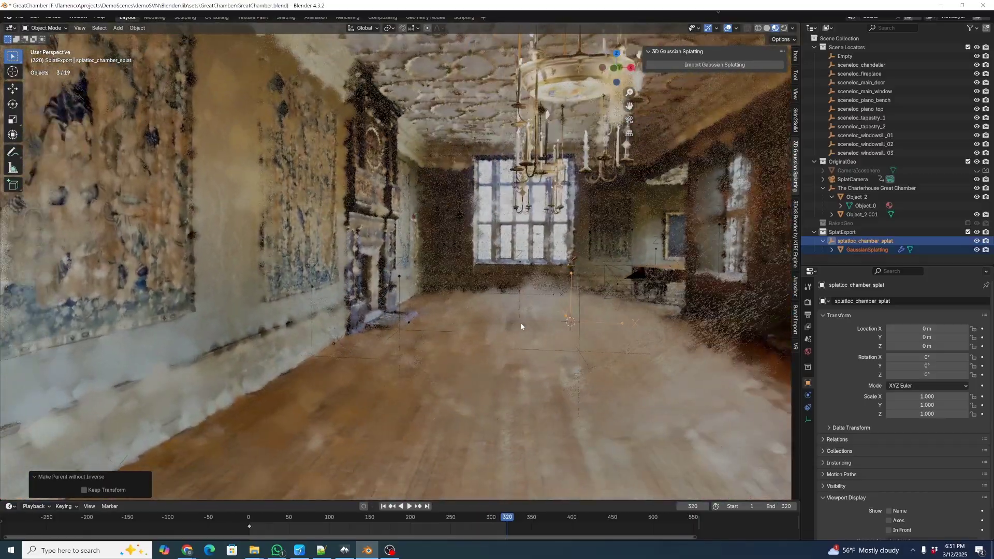
middle_click_drag(521, 323, 519, 321)
middle_click_drag(617, 280, 593, 289)
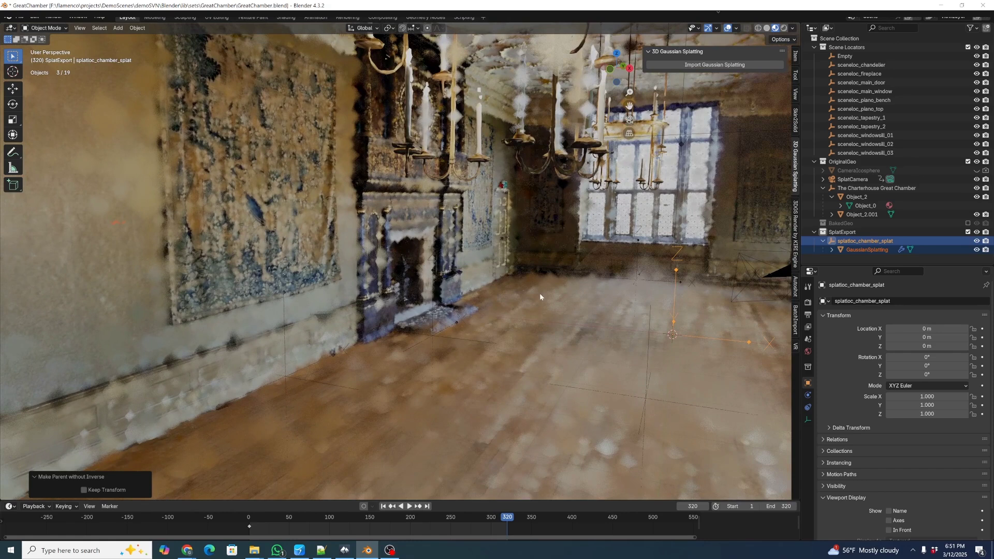
left_click(976, 251)
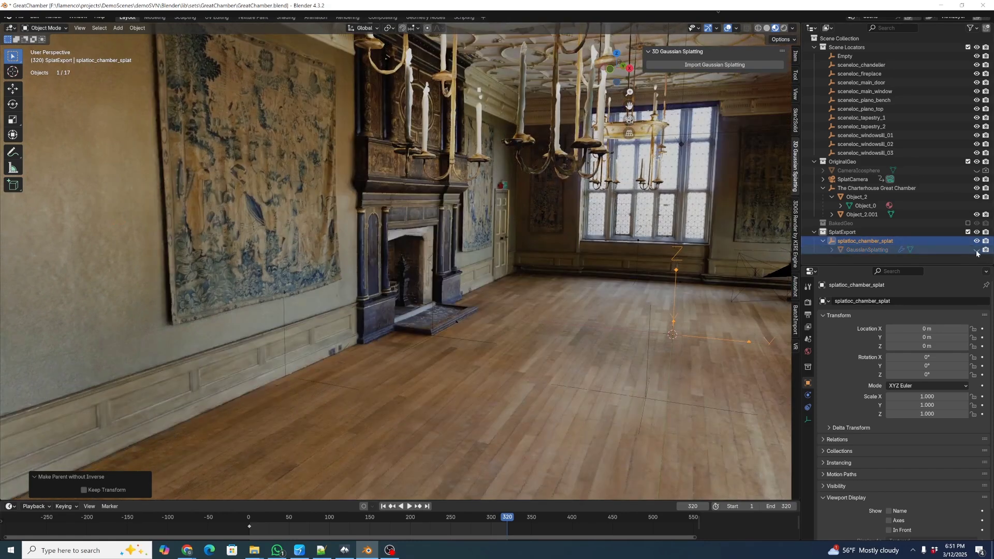
left_click(976, 251)
left_click(976, 251)
left_click(977, 251)
left_click(976, 251)
left_click(975, 253)
left_click(976, 251)
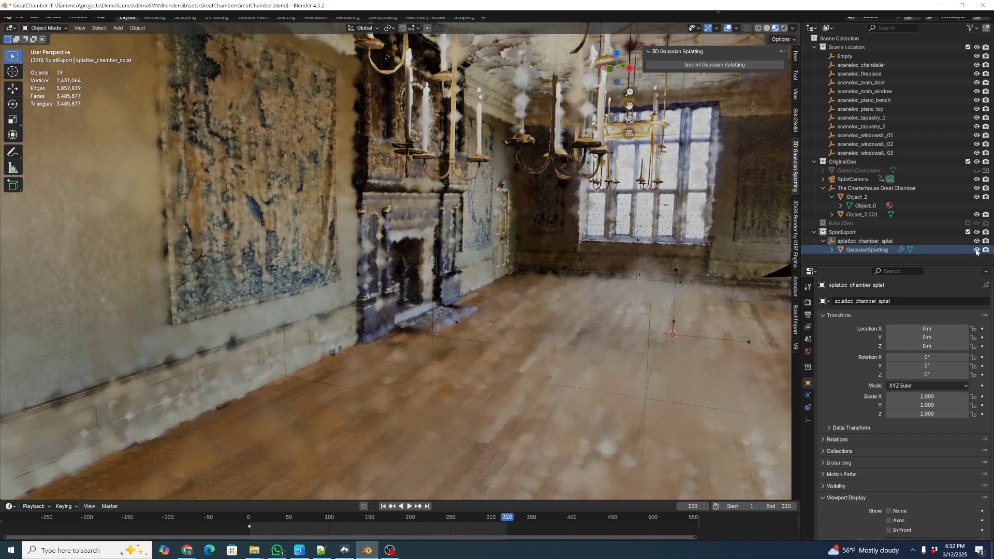
left_click(976, 252)
left_click(976, 252)
left_click(976, 252)
left_click(976, 251)
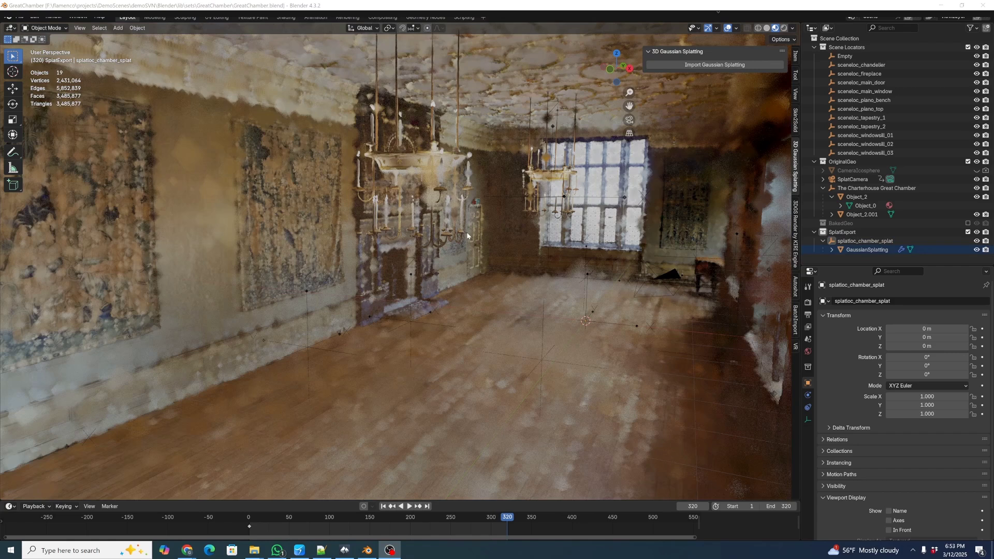
Exclude the OriginalGeo collection from the view layer and save the Blender file.
left_click(968, 161)
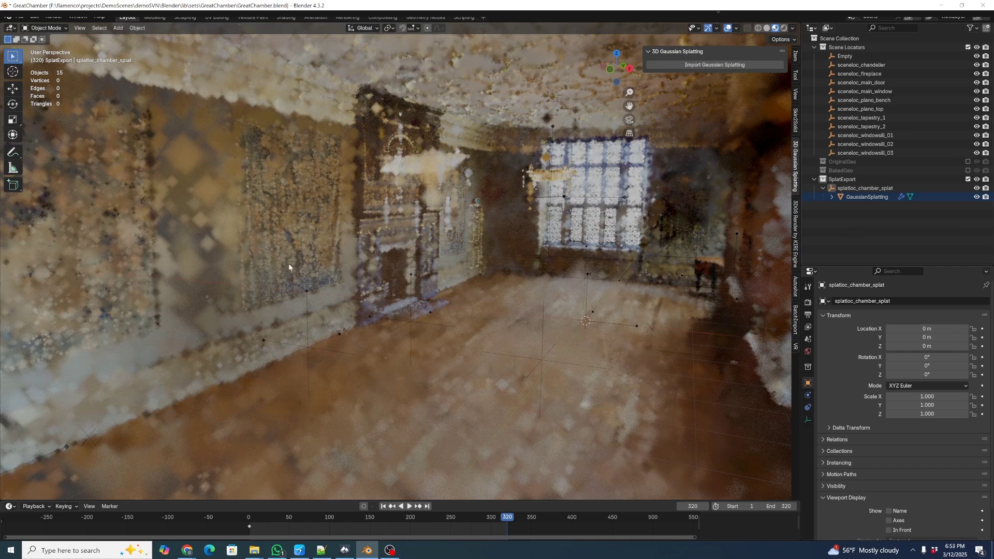
key("ctrl+s")
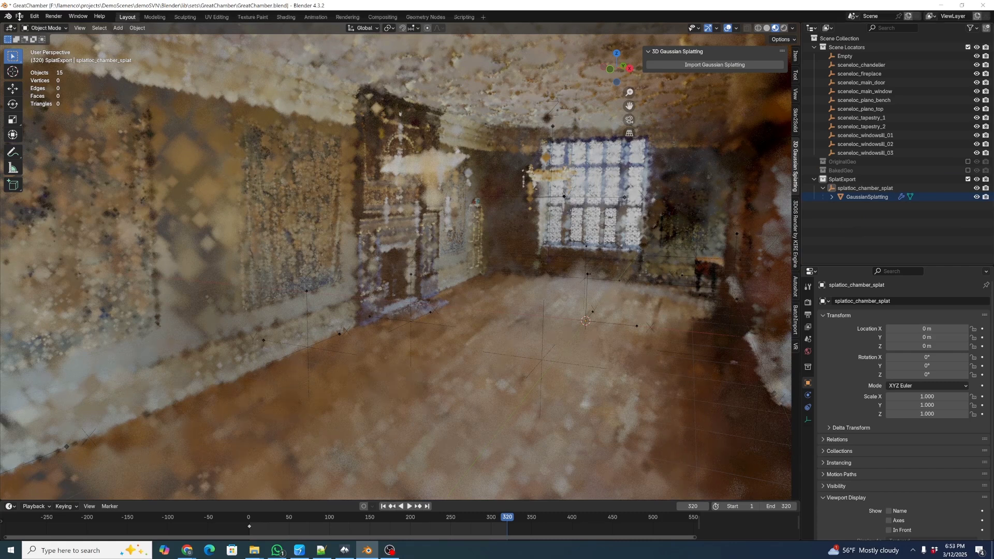
Export the scene as Universal Scene Description into the GreatChamber\splat\USD folder, named GreatChamber_splat_03.usd.
left_click(20, 16)
mouse_move(50, 149)
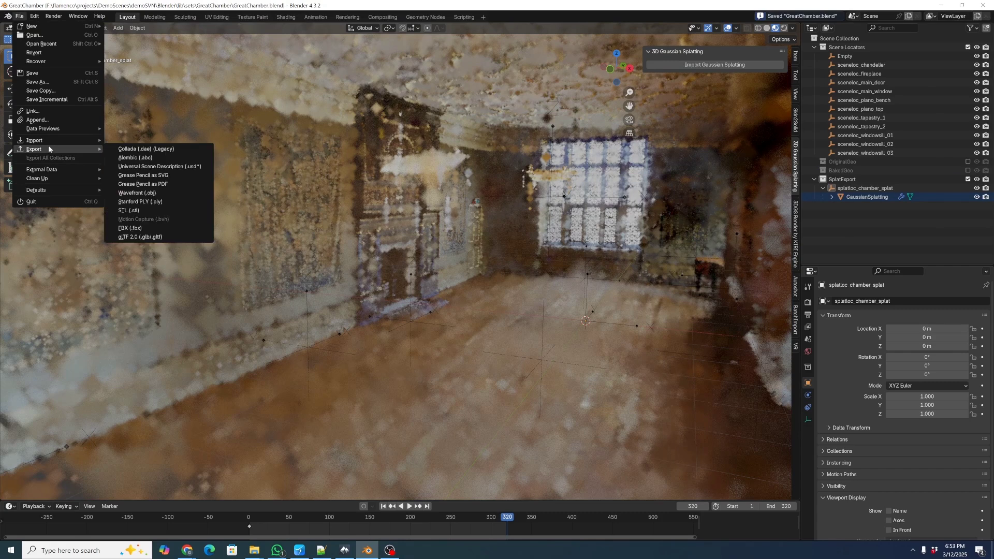
left_click(160, 167)
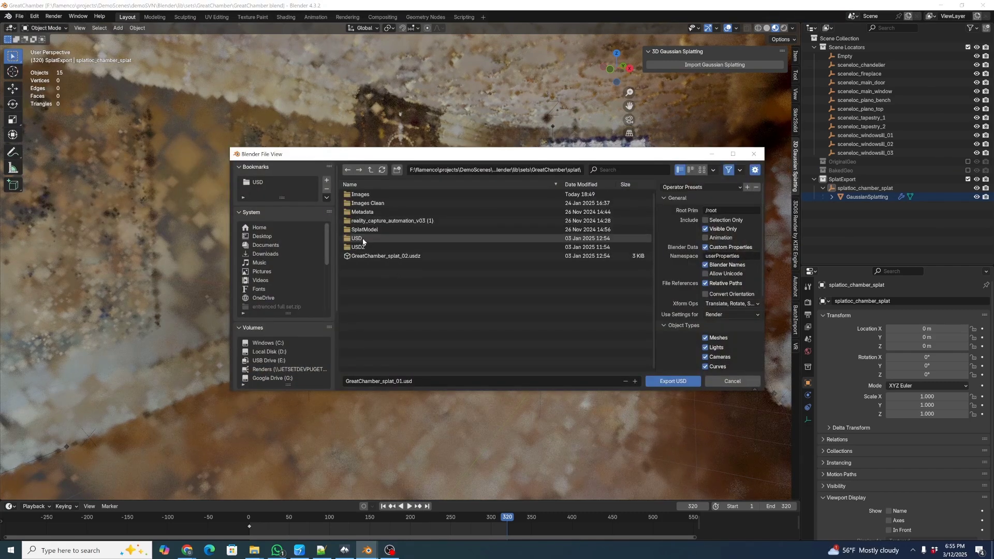
left_click(363, 239)
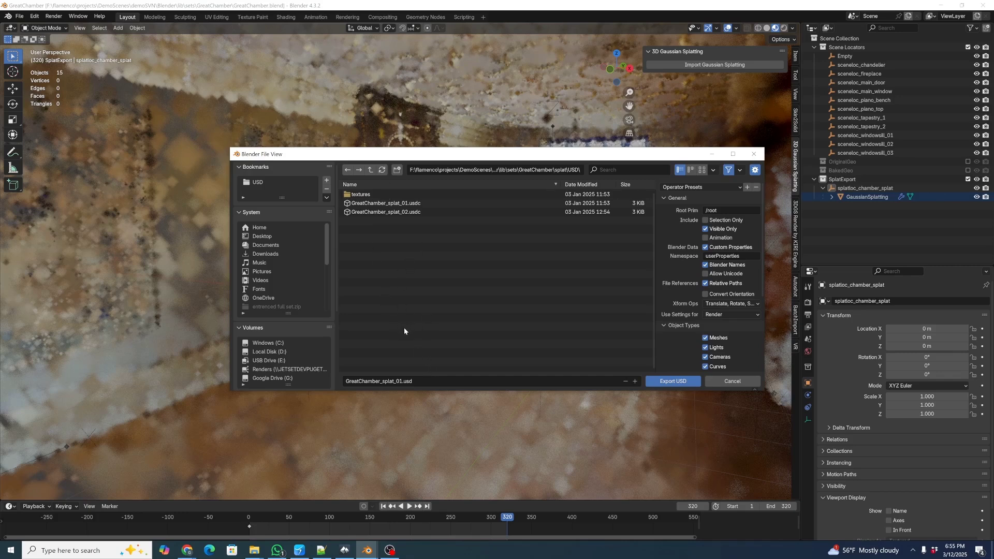
left_click(401, 381)
left_click(402, 381)
type("3")
left_click(666, 383)
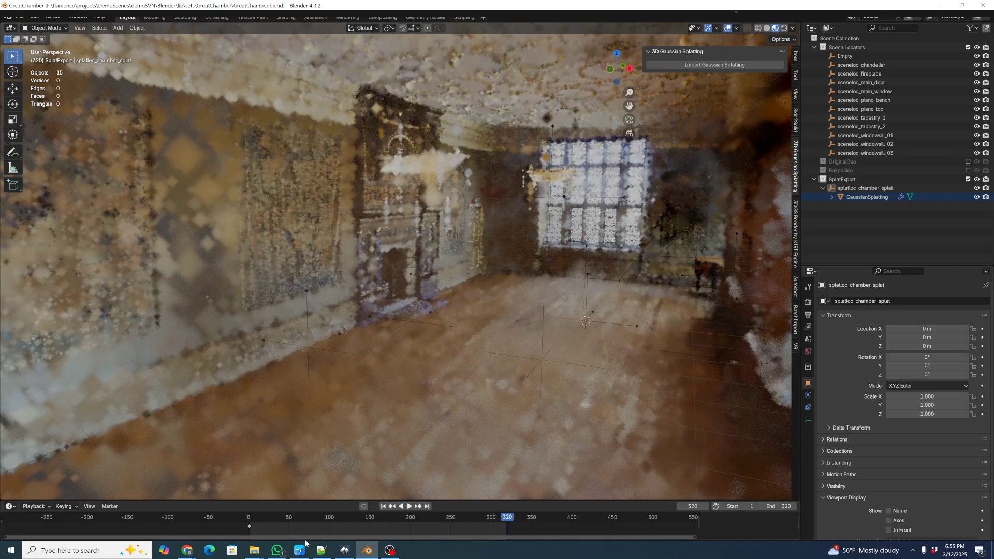
Switch to Autoshot, refresh the USD processable models list, and make a USDZ from GreatChamber_splat_03.usd.
left_click(304, 548)
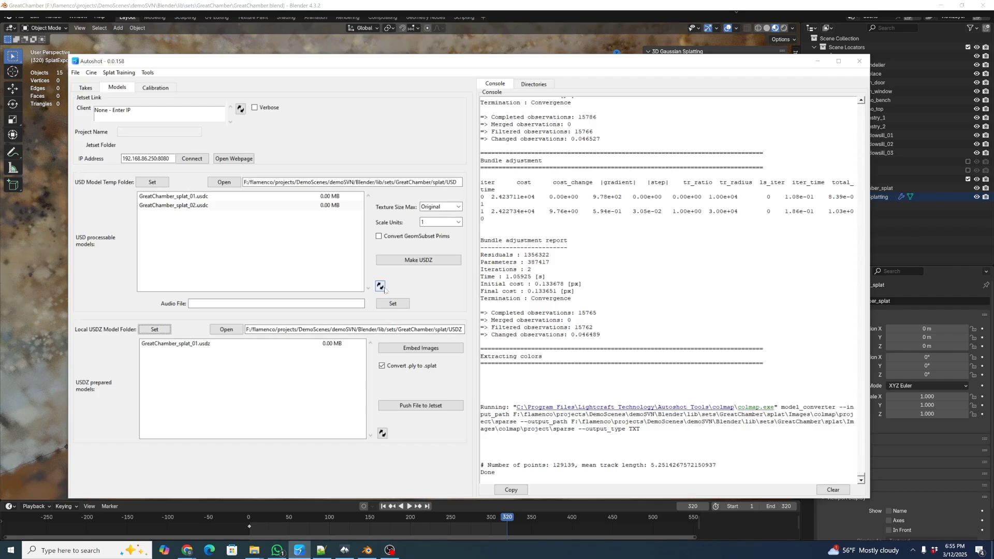
left_click(380, 286)
left_click(166, 217)
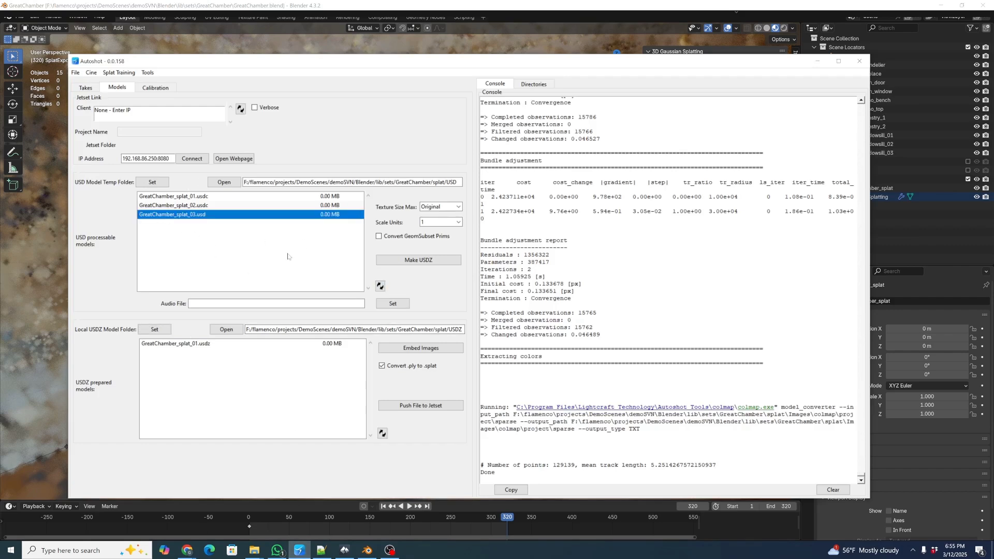
left_click(418, 260)
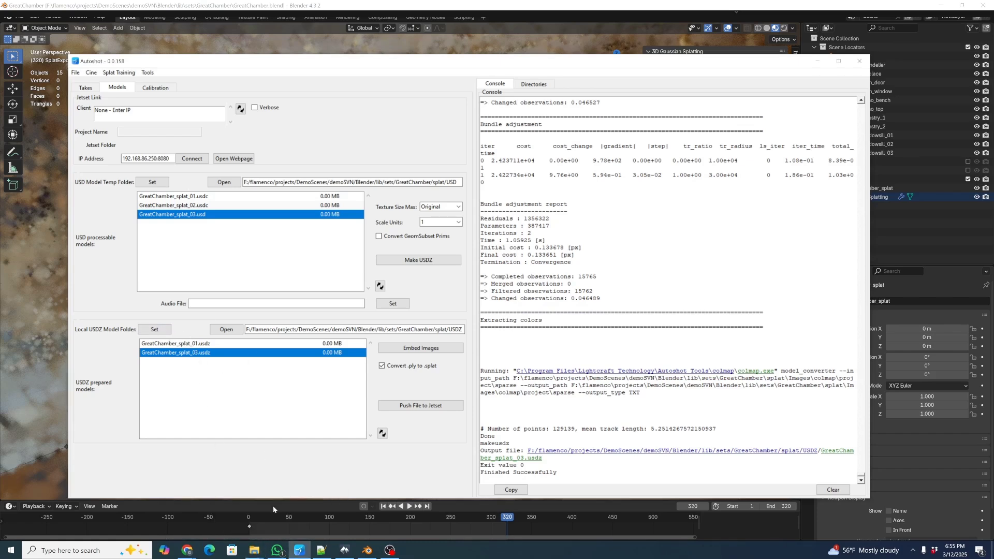
Switch to File Explorer and copy chamber_splat.ply from the GreatChamber\splat\Images folder into the splat\USDZ folder.
mouse_move(254, 548)
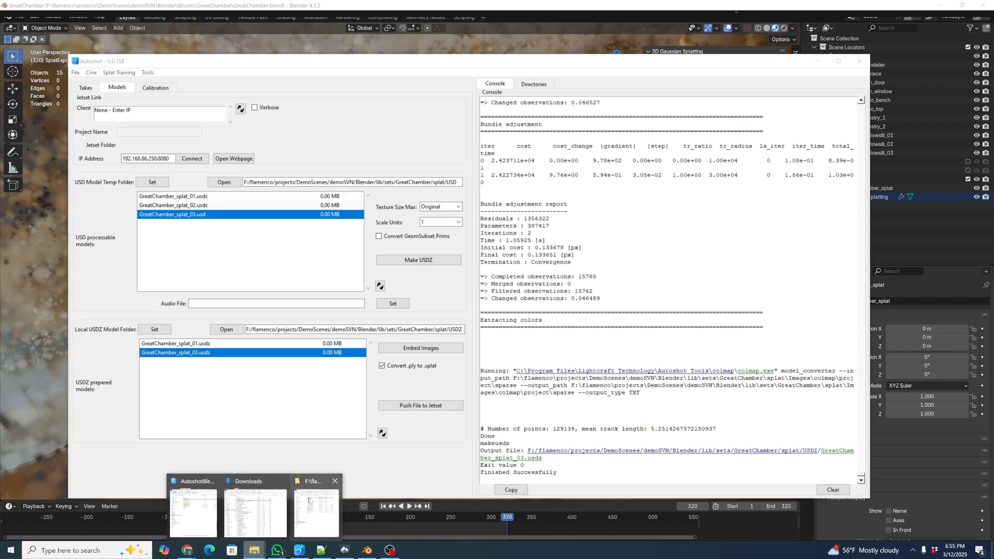
left_click(309, 501)
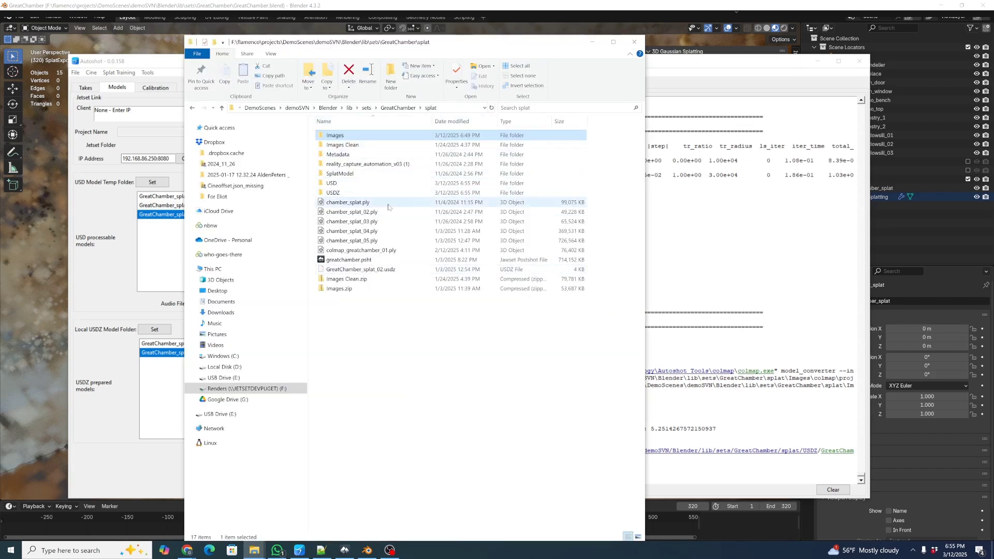
double_click(357, 135)
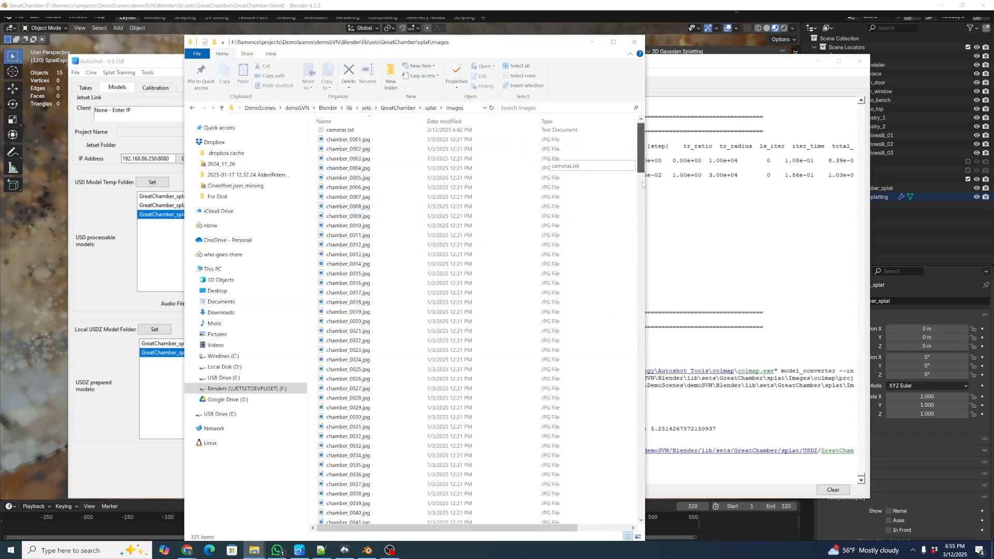
left_click_drag(643, 184, 642, 512)
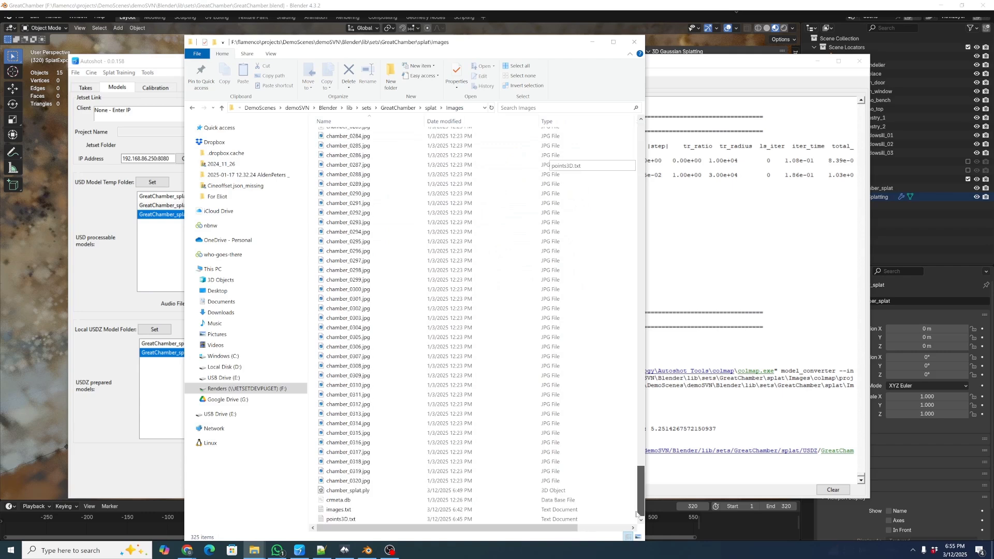
right_click(389, 491)
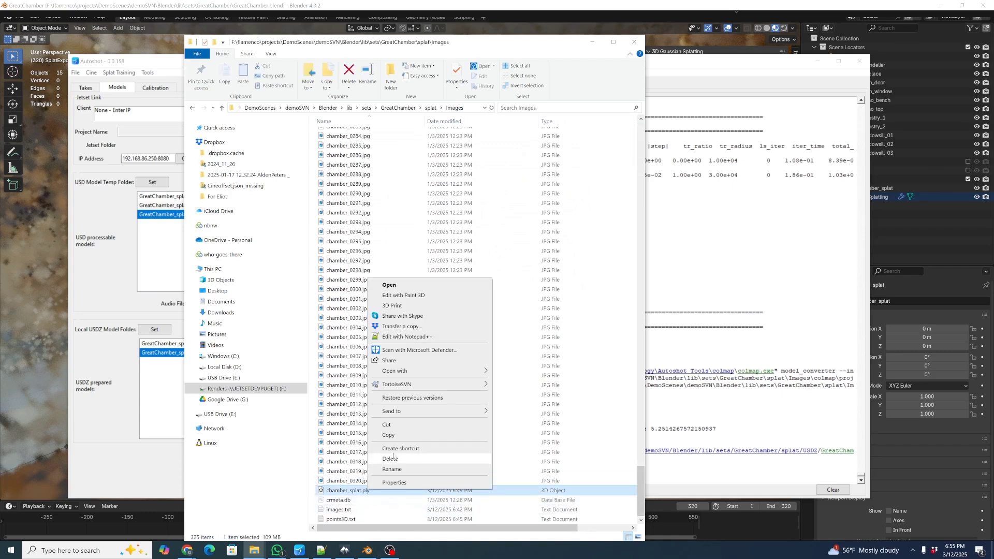
left_click(404, 435)
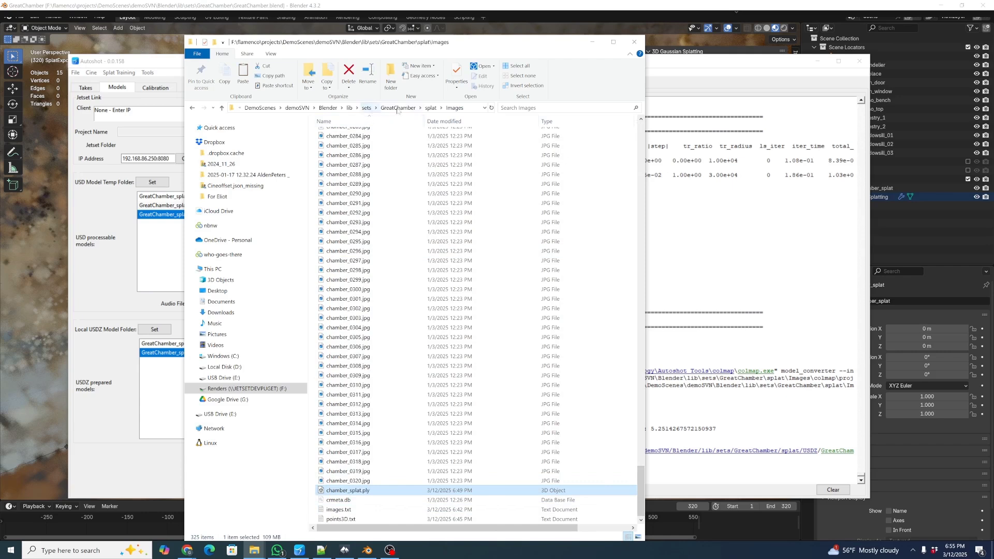
left_click(429, 107)
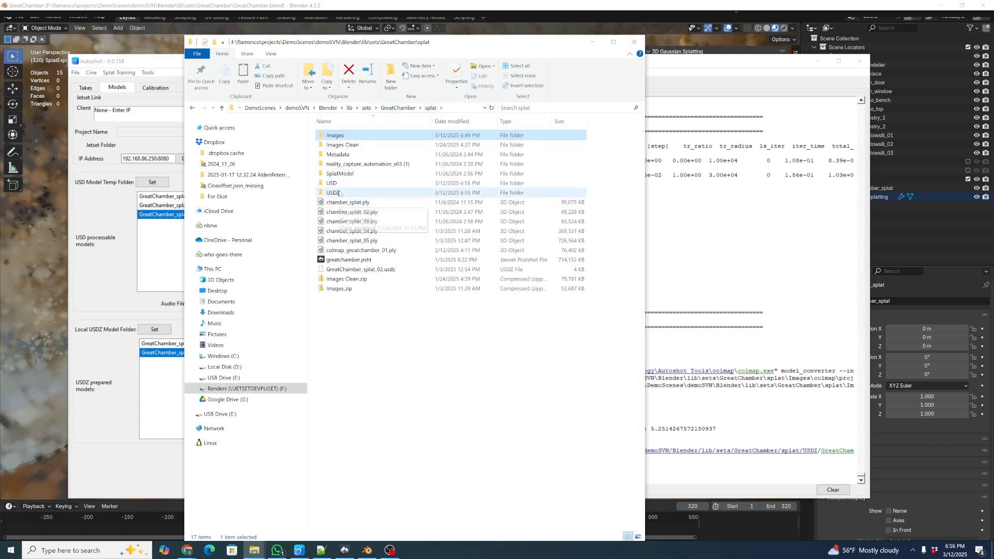
double_click(344, 196)
right_click(352, 203)
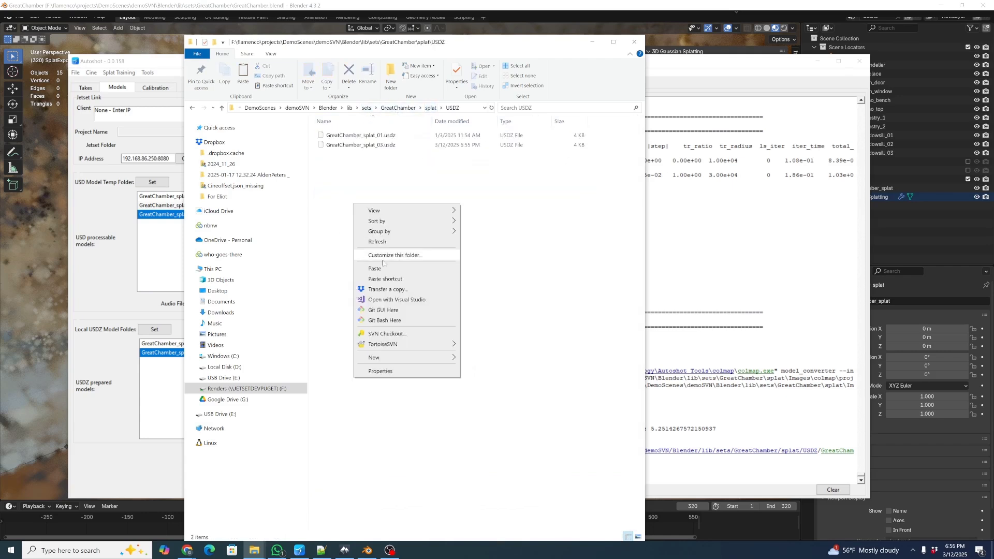
left_click(402, 269)
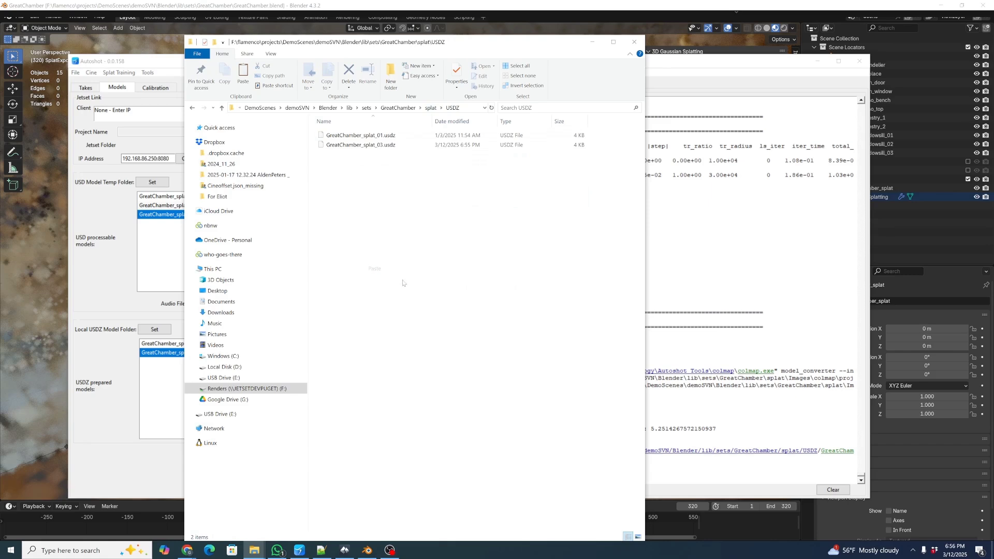
Switch to Autoshot, refresh the USDZ prepared models list, and embed chamber_splat.ply into GreatChamber_splat_03.usdz.
left_click(125, 445)
left_click(382, 432)
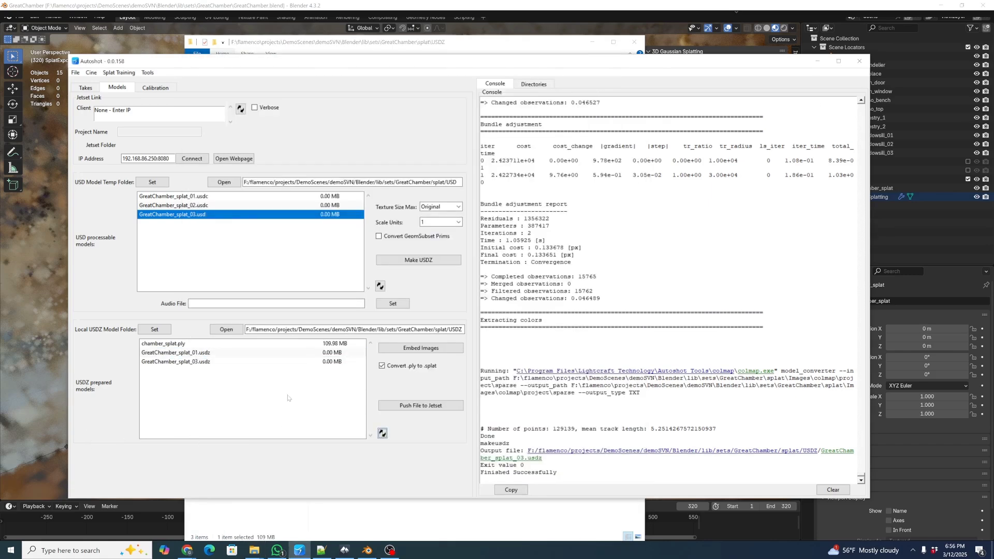
left_click(194, 363)
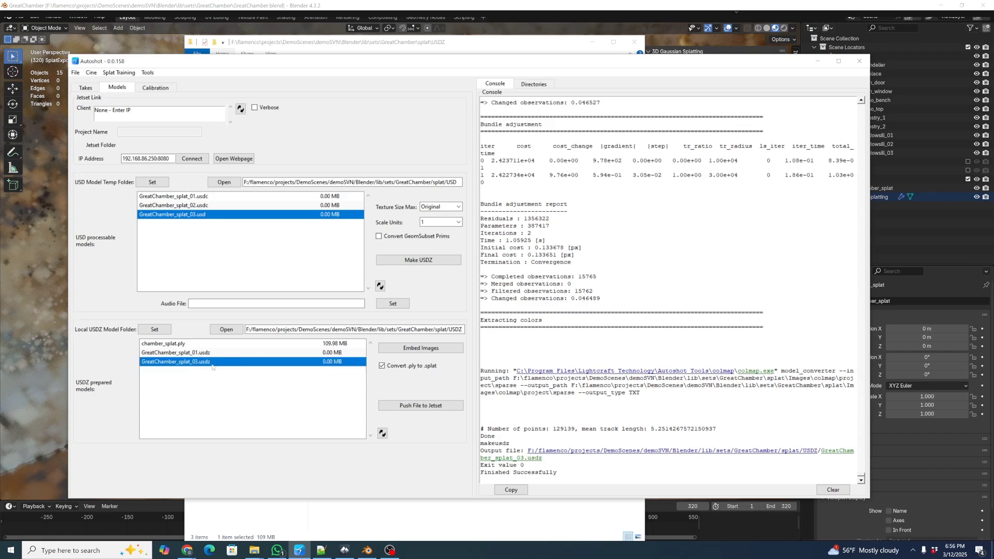
left_click(173, 344, "ctrl")
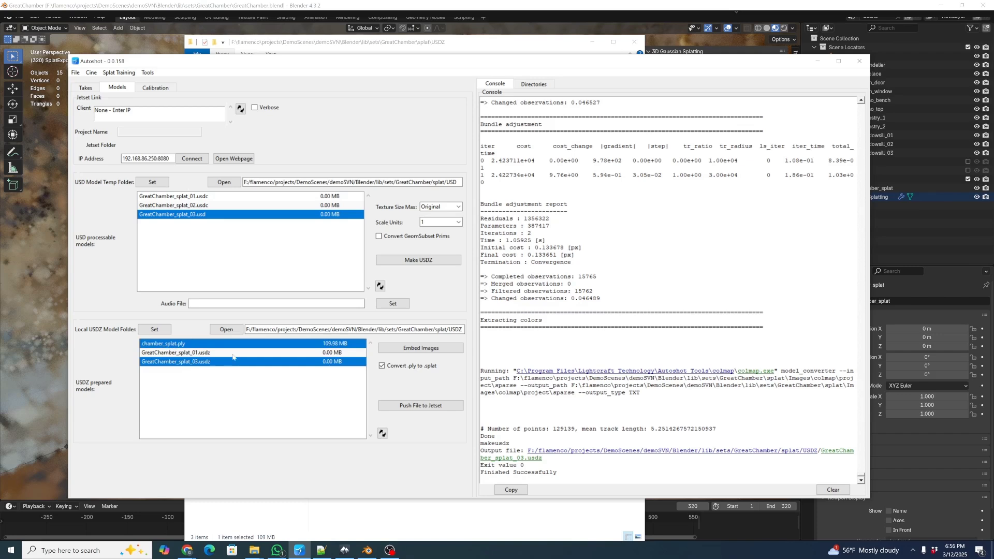
left_click(415, 349)
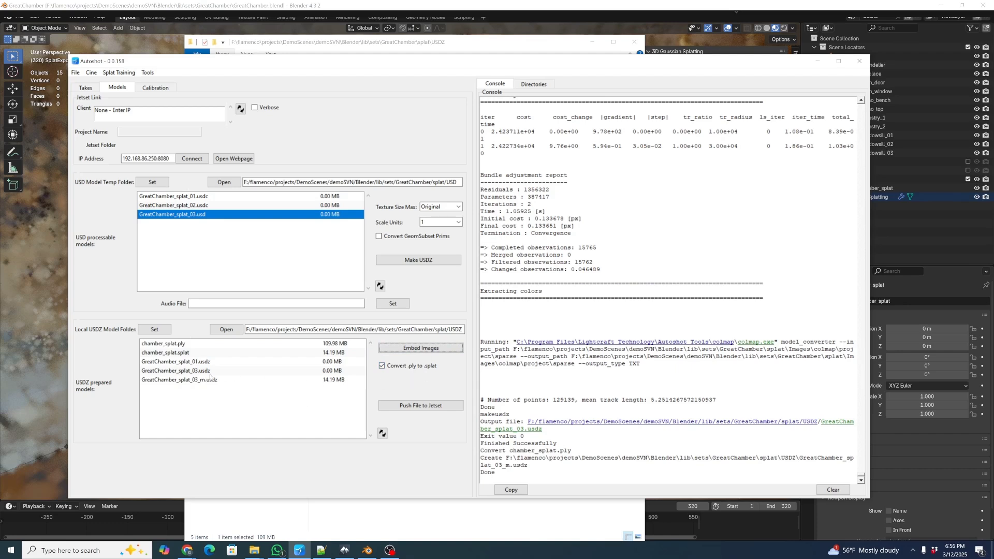
Push the combined GreatChamber_splat_03_m.usdz file to Jetset.
left_click(172, 347)
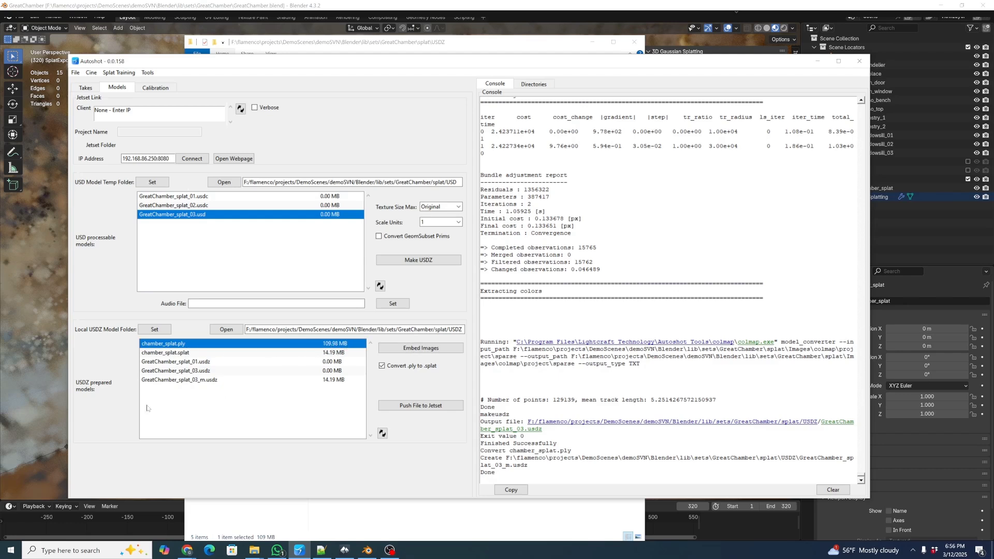
left_click(208, 382)
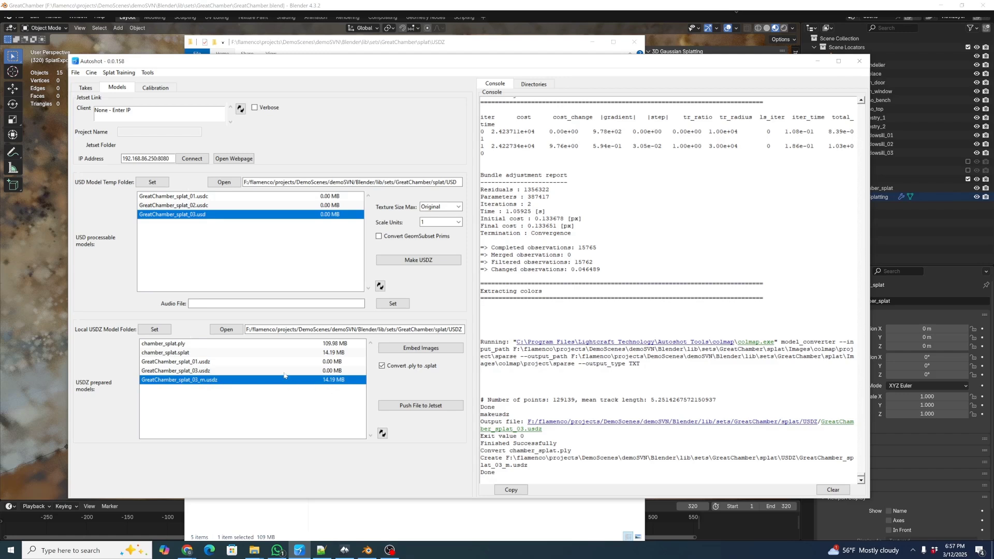
left_click(435, 406)
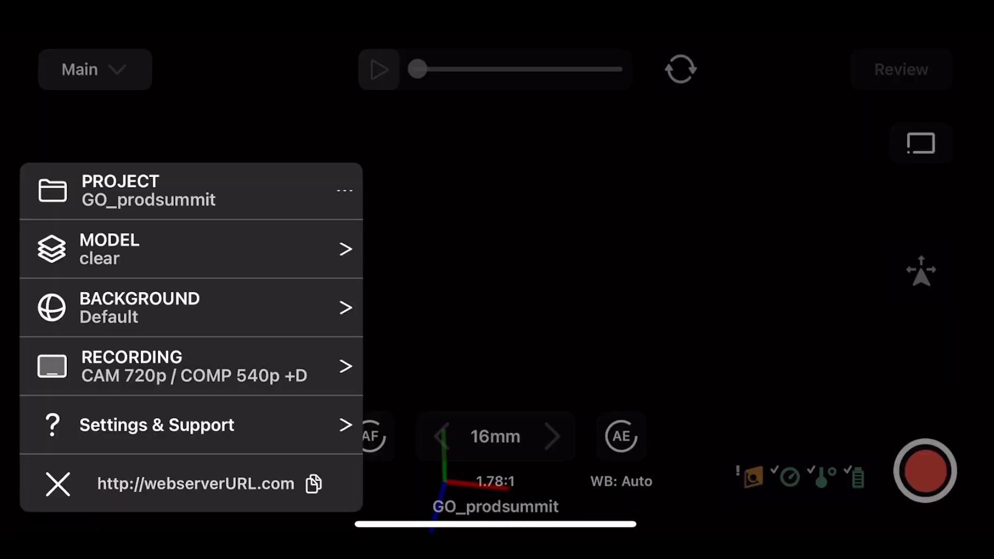
Switch to Jetset on the phone and load GreatChamber_splat_03_m.usdz from the project's Models folder as the model.
scroll(497, 300, "down", 1)
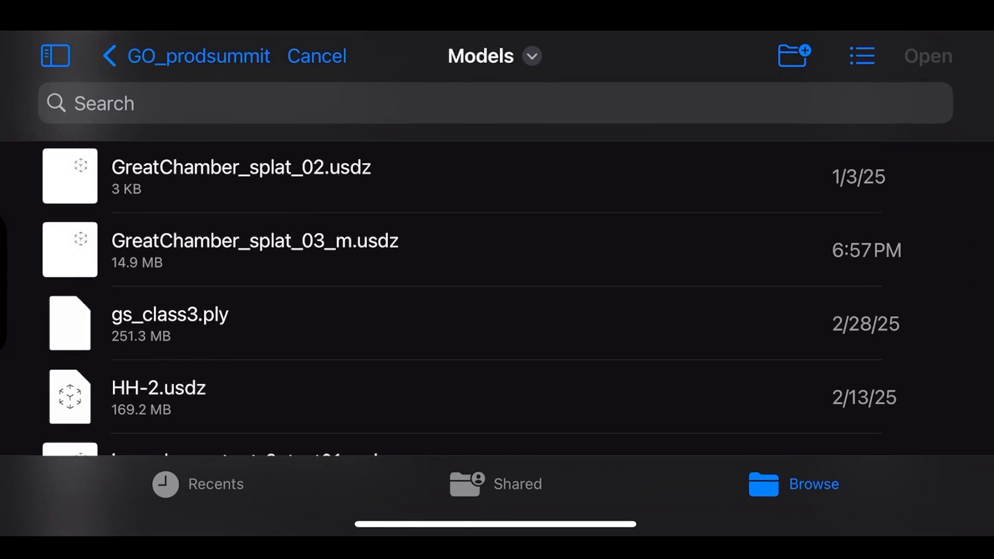
left_click(255, 243)
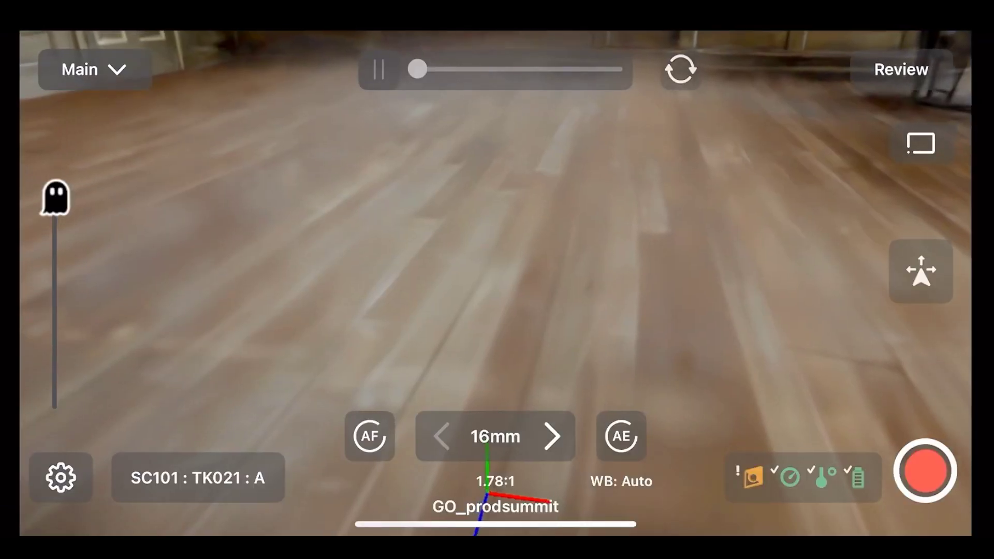